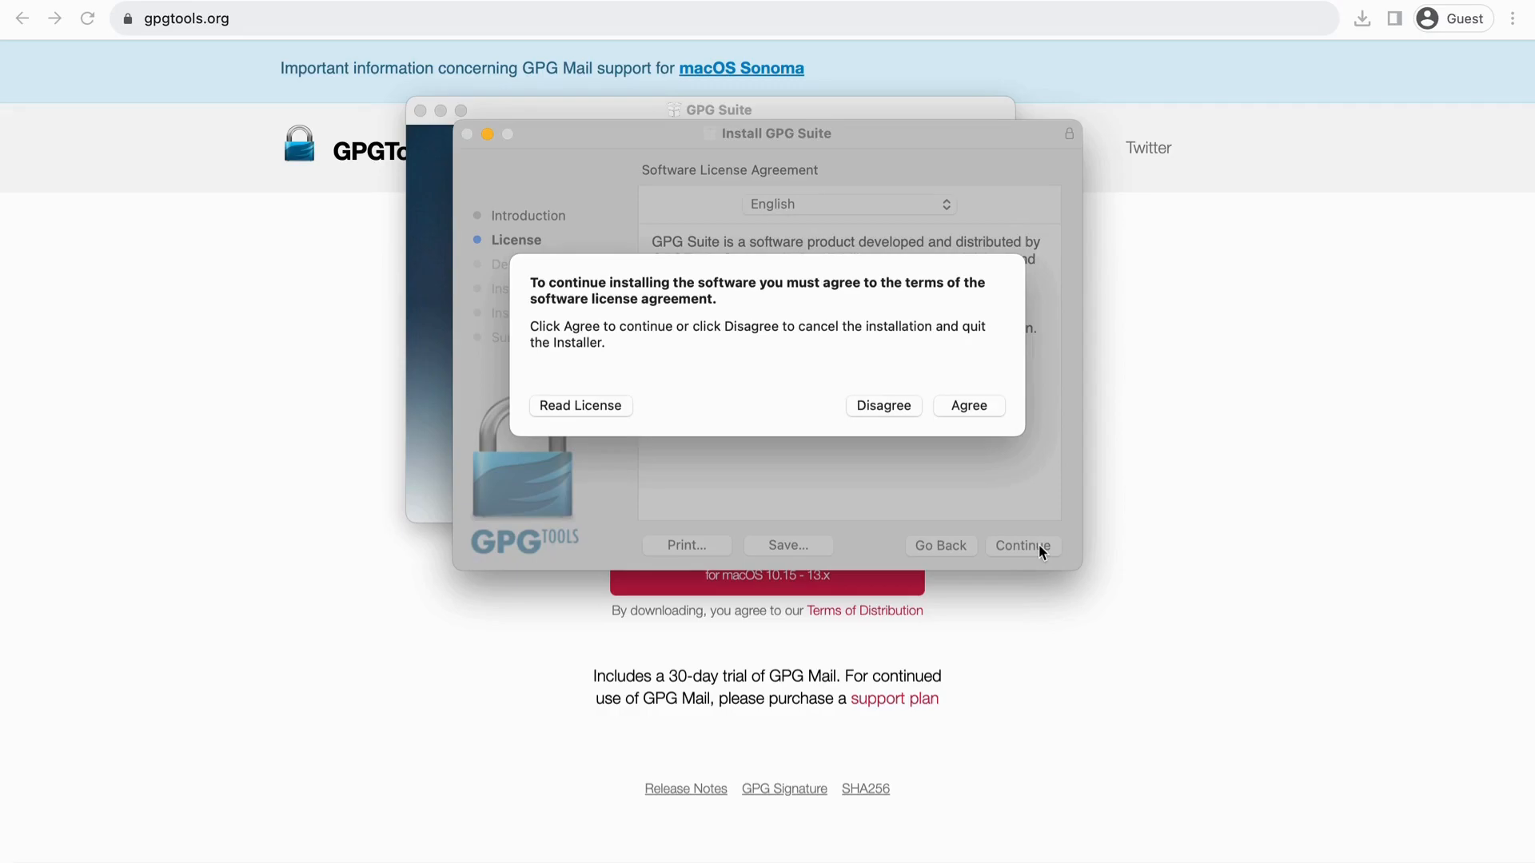
Step: Accept the license, install GPG Suite on Macintosh HD with the admin password, then trash the installer
{"action": "left_click", "coordinate": [995, 411]}
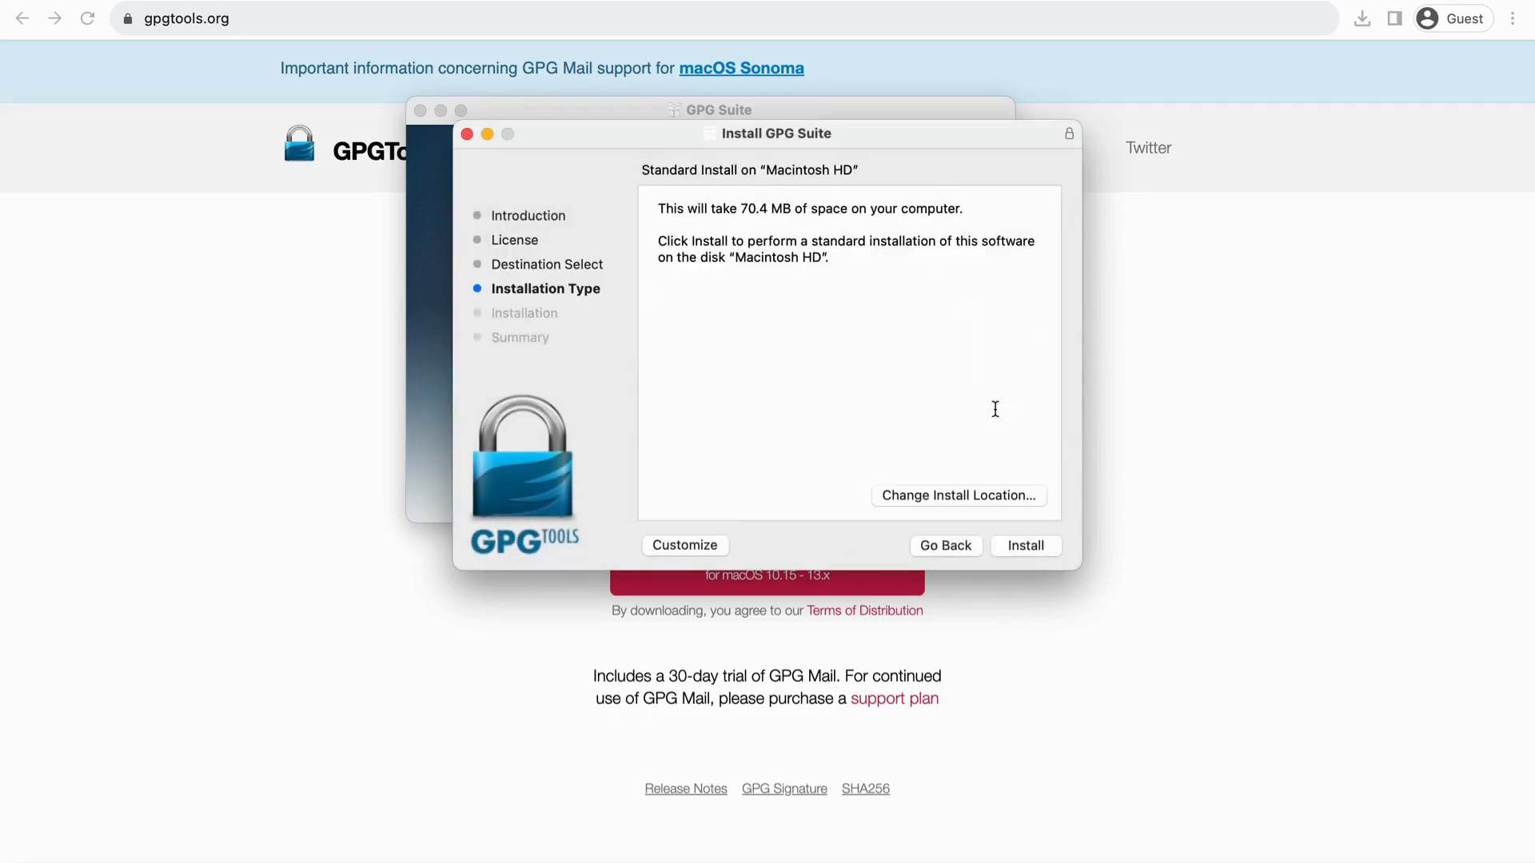
{"action": "left_click", "coordinate": [1026, 547]}
{"action": "type", "text": "•••••••••"}
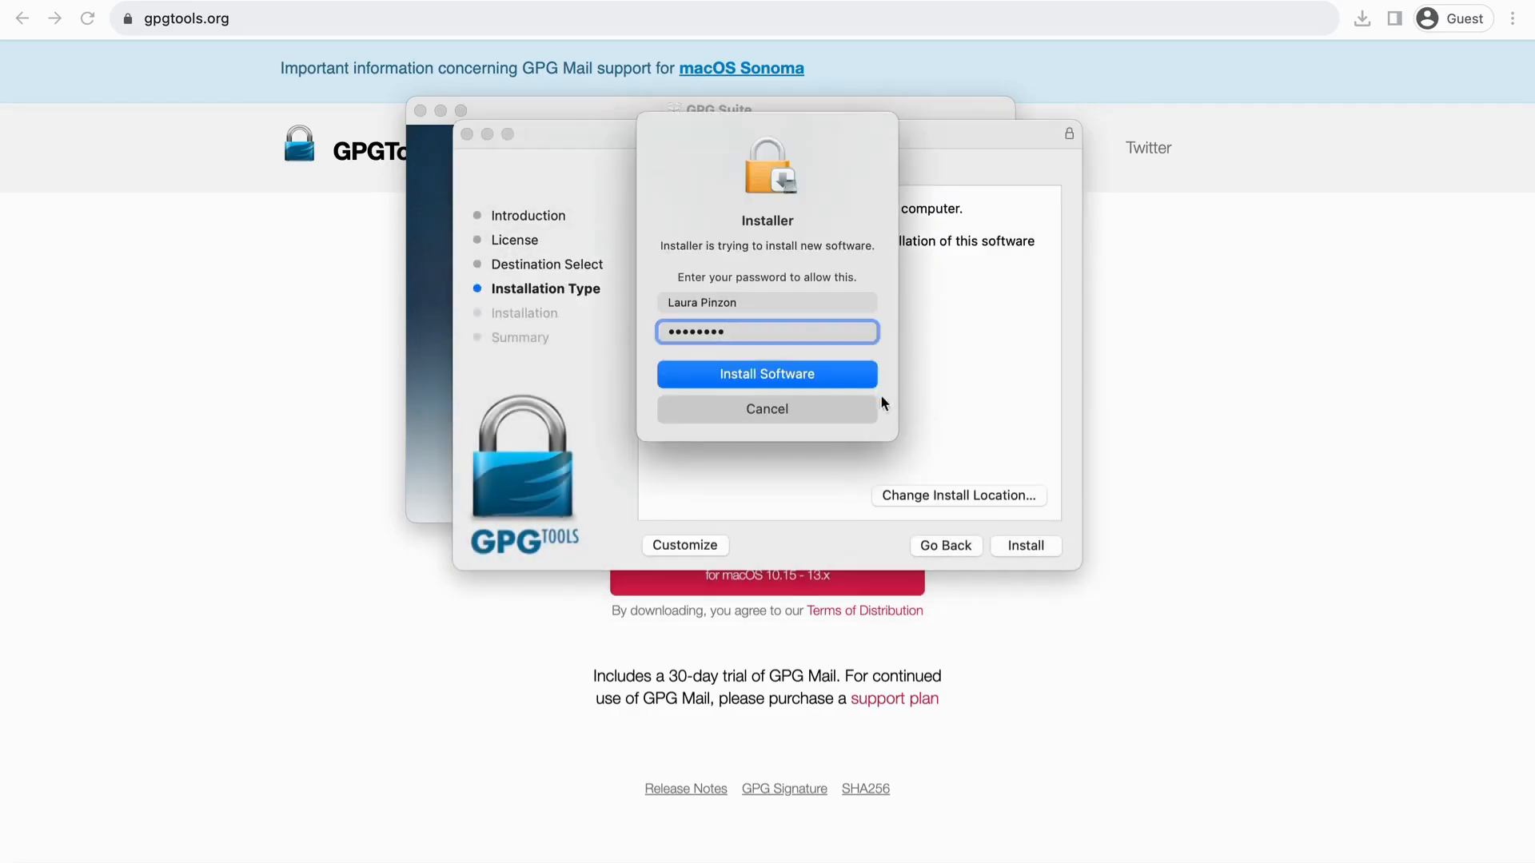
{"action": "left_click", "coordinate": [859, 378]}
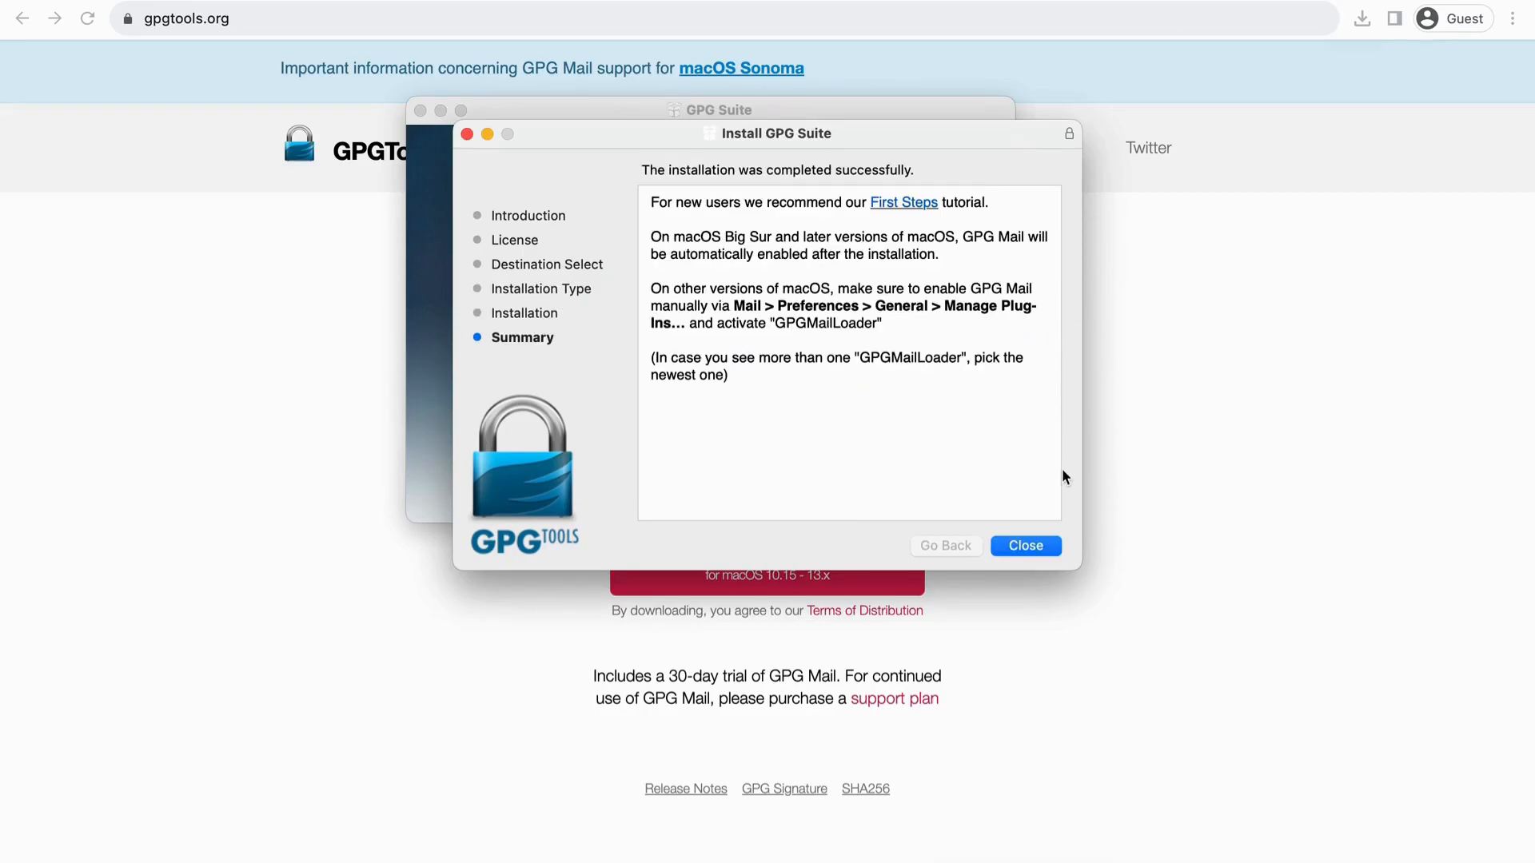
{"action": "left_click", "coordinate": [1057, 548]}
{"action": "left_click", "coordinate": [860, 439]}
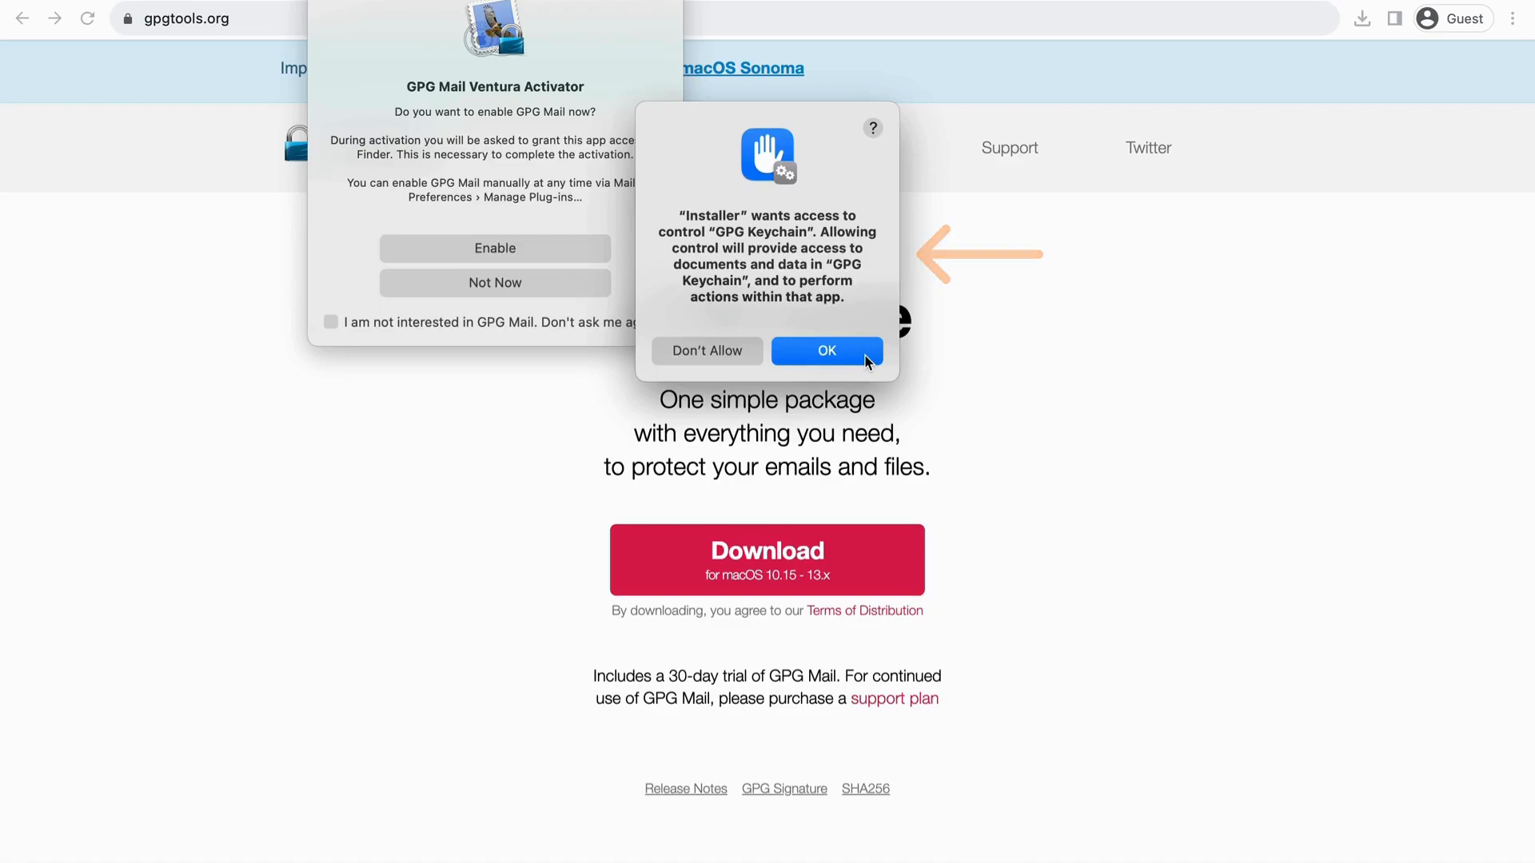
Step: Allow Installer to control GPG Keychain and deny GPG Keychain access to contacts
{"action": "left_click", "coordinate": [865, 356]}
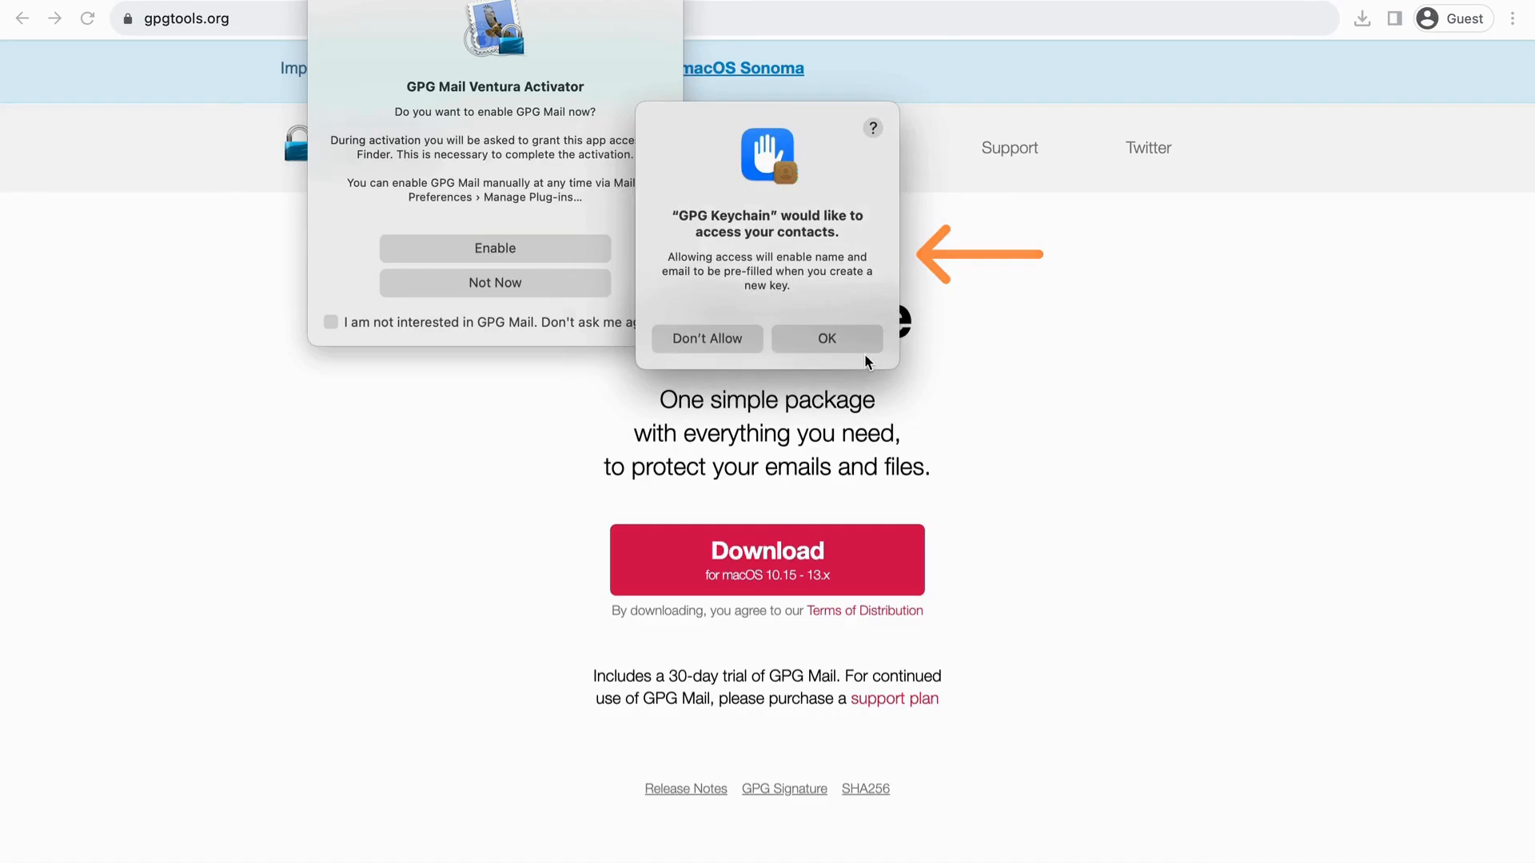
{"action": "left_click", "coordinate": [756, 343]}
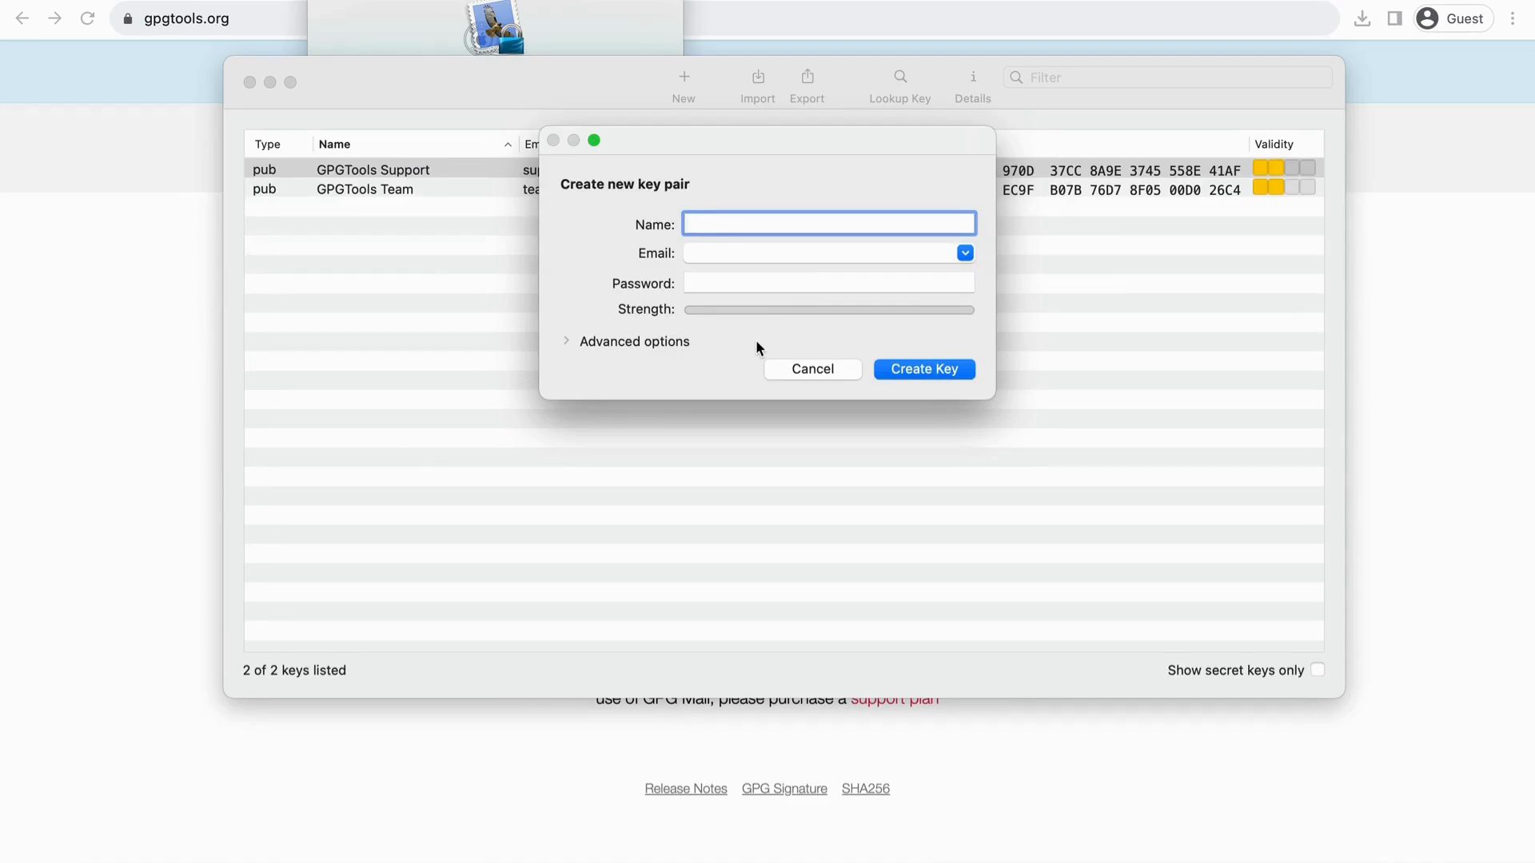
Step: Create a password-protected key pair with the admin's name and email, skipping the key-server upload
{"action": "left_click", "coordinate": [859, 245]}
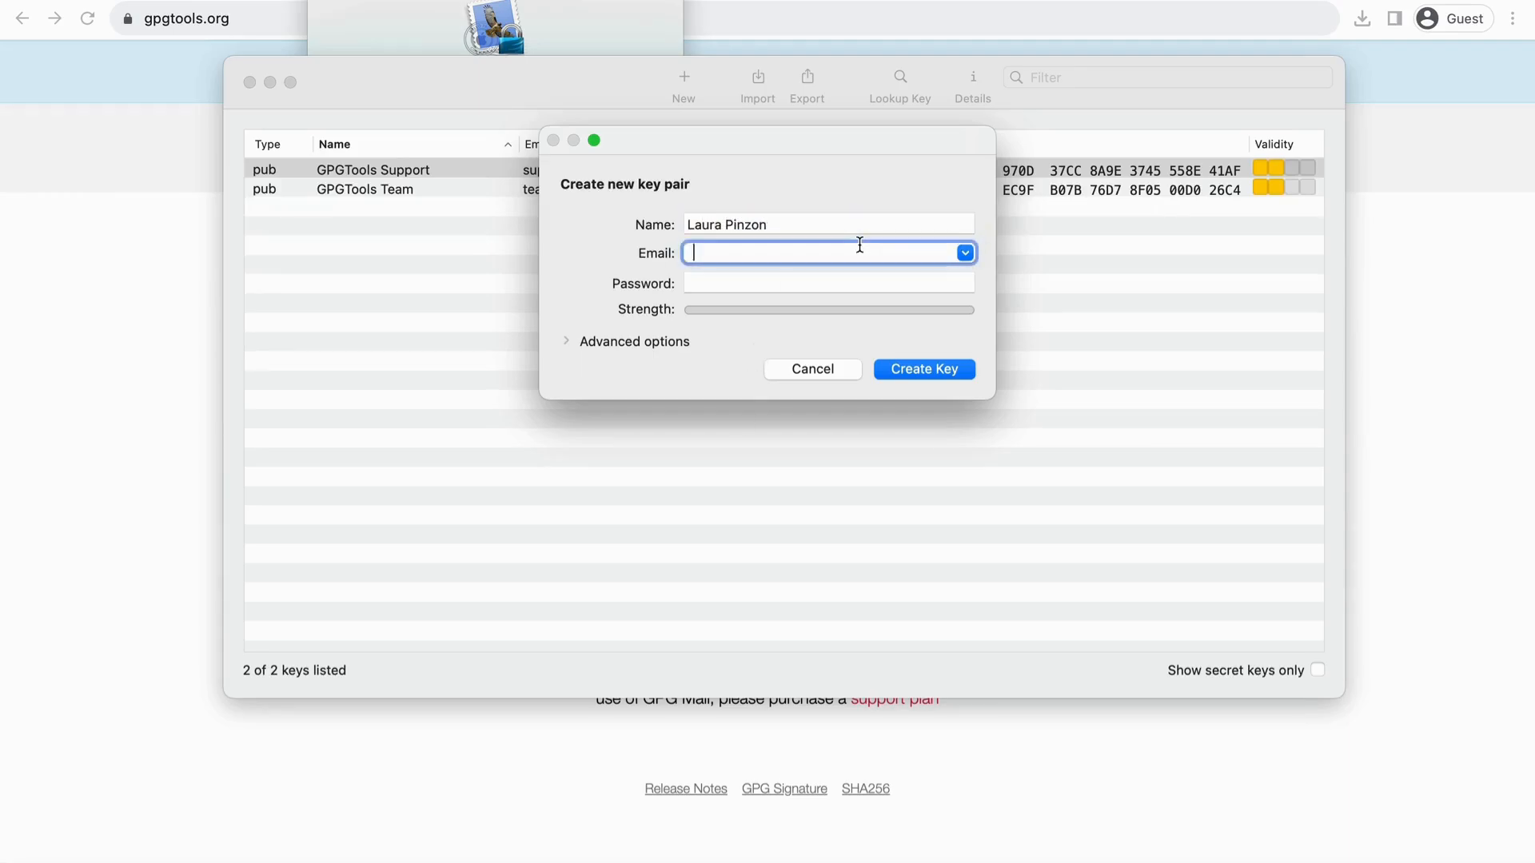
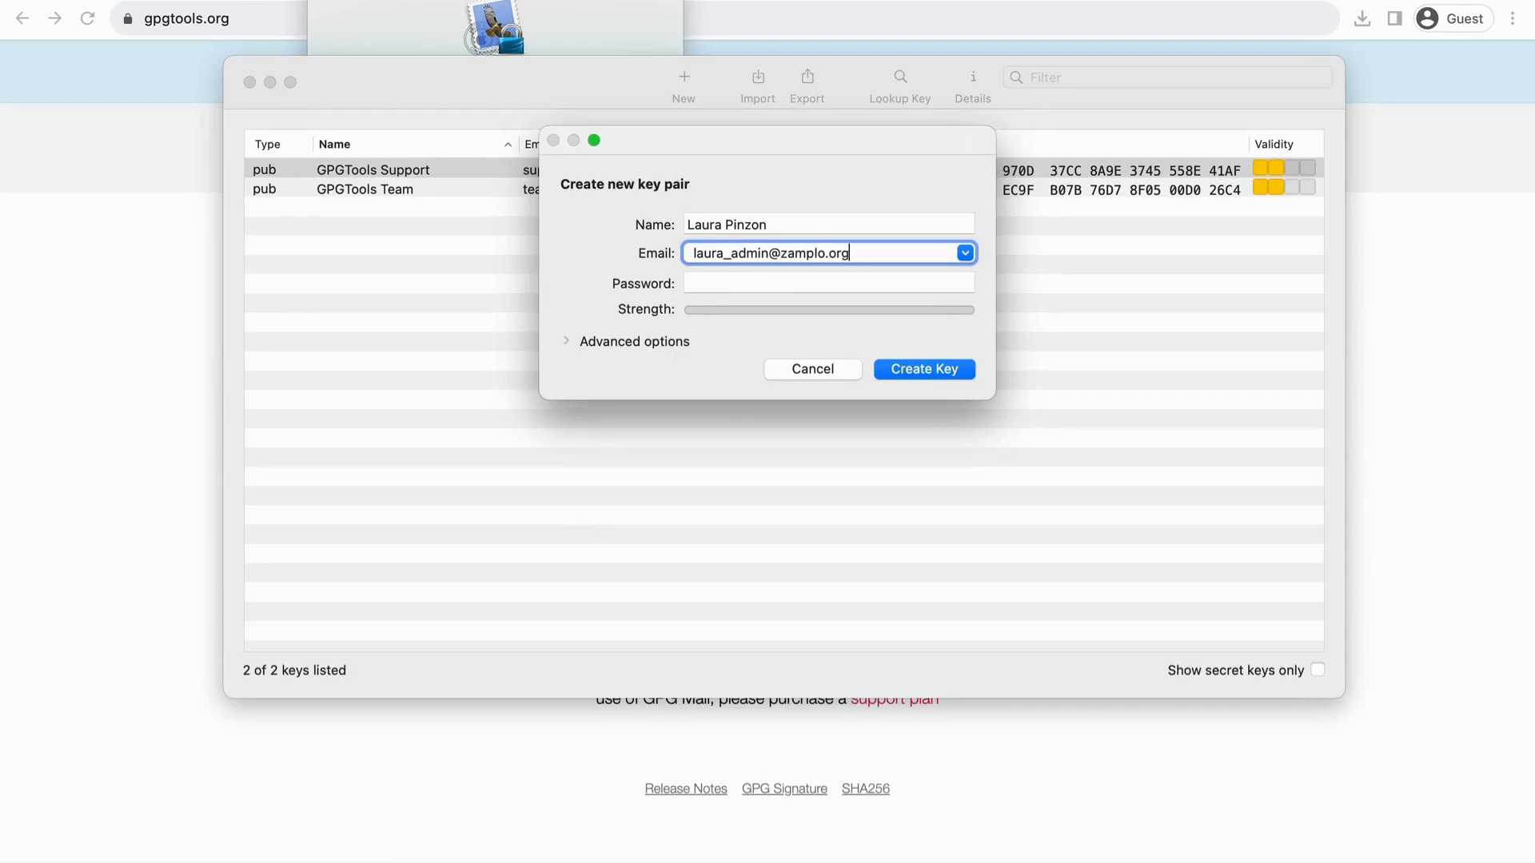
{"action": "key", "text": "Tab"}
{"action": "type", "text": "••••••••••••"}
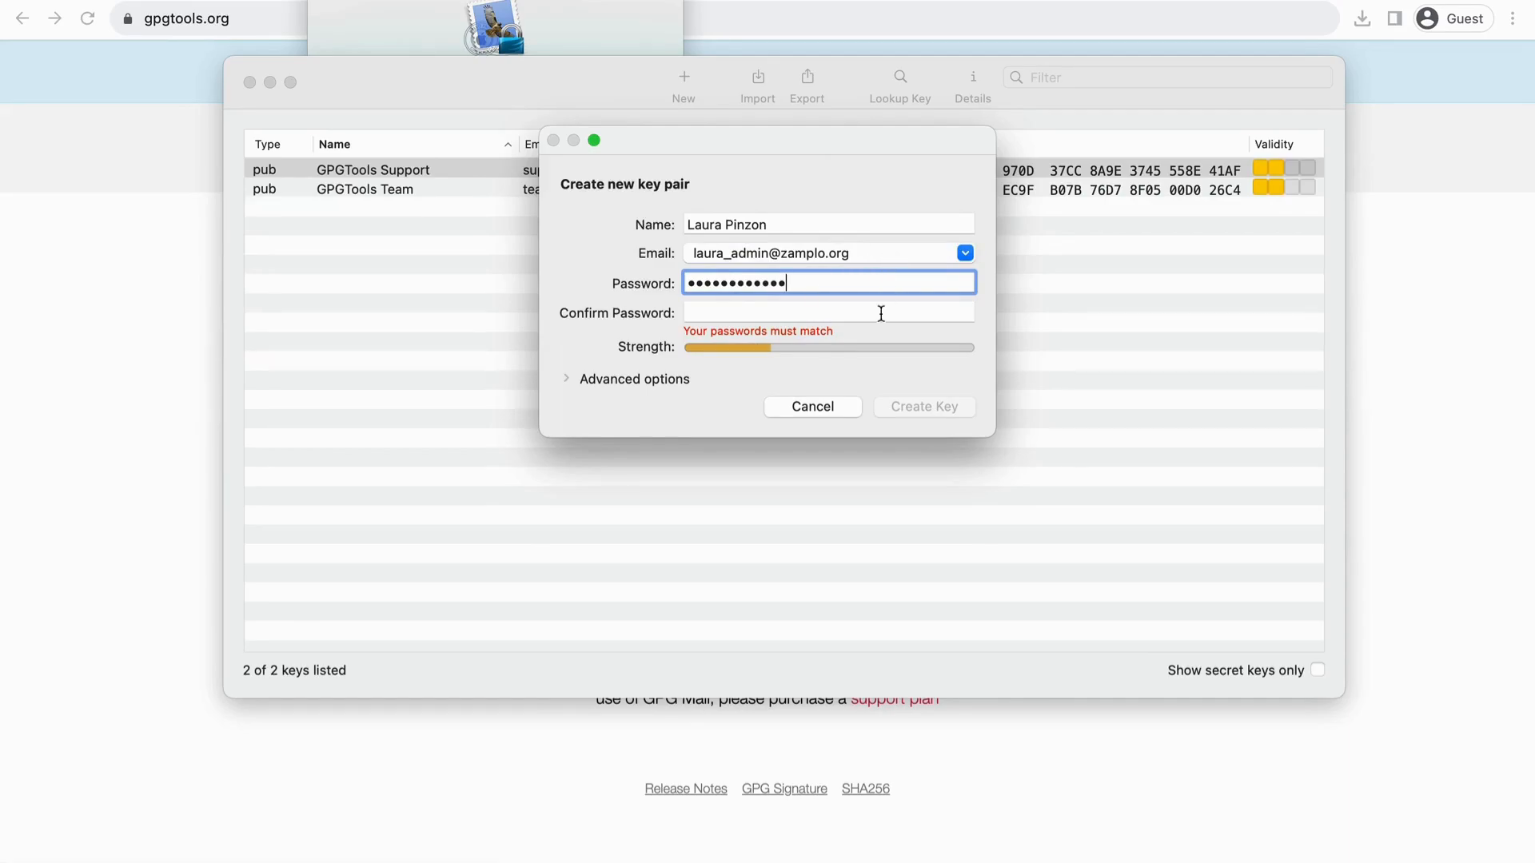
{"action": "left_click", "coordinate": [830, 316]}
{"action": "type", "text": "••••••••••••"}
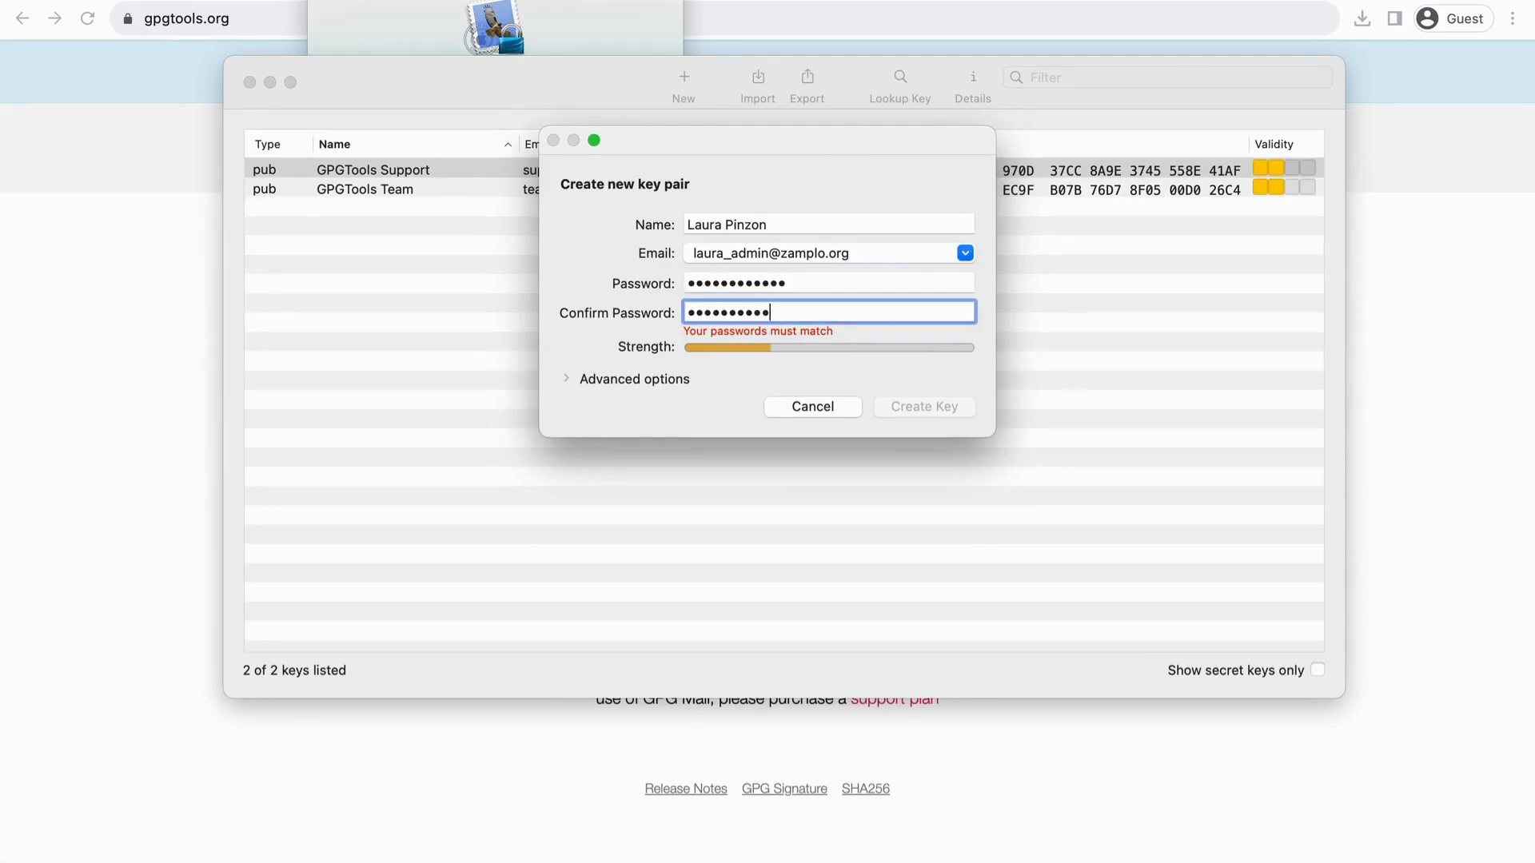
{"action": "left_click", "coordinate": [893, 413]}
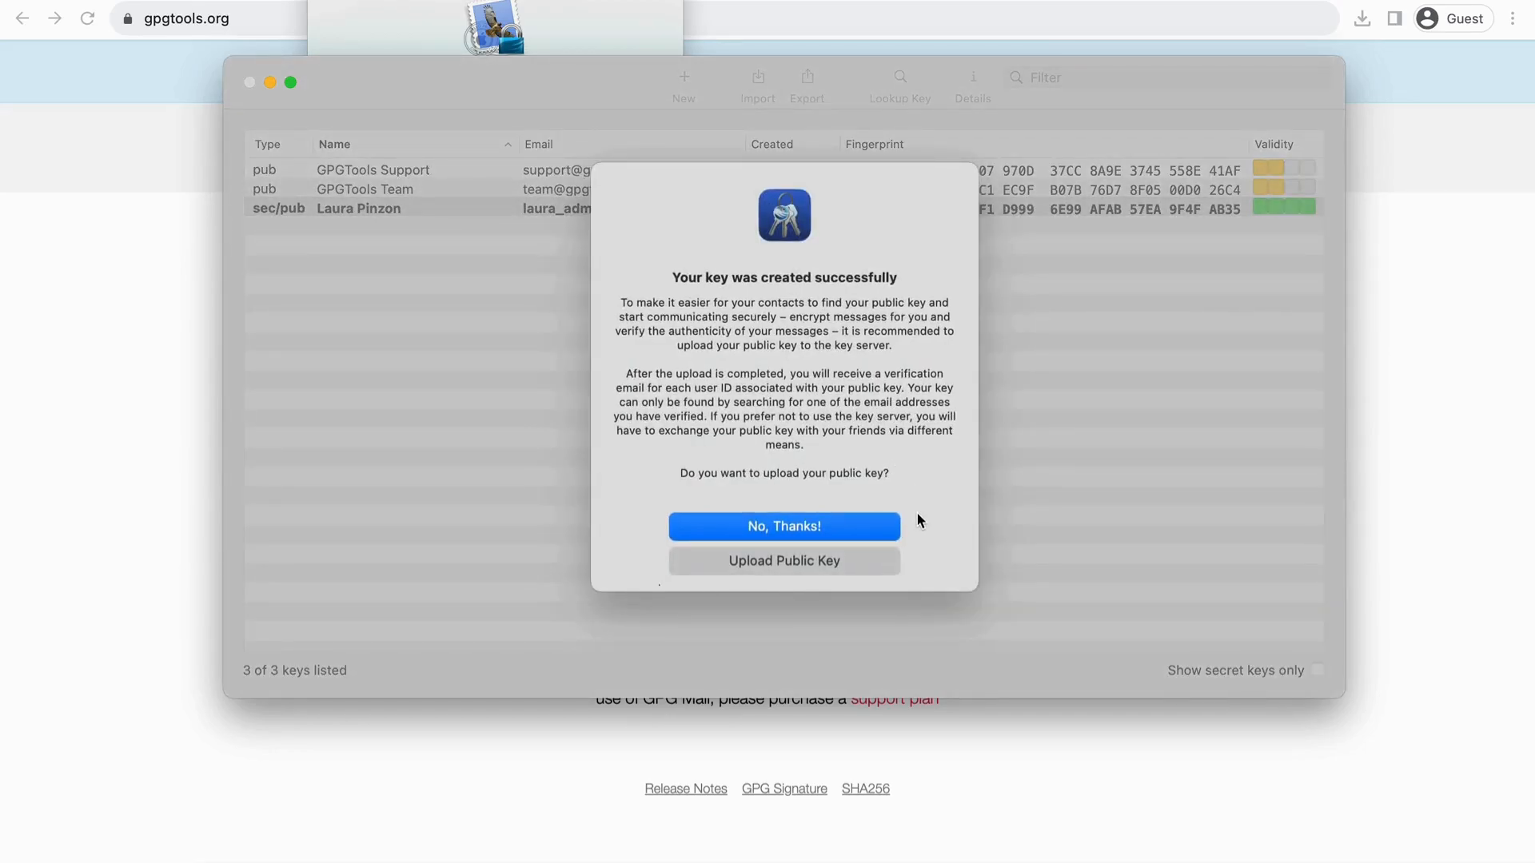
{"action": "left_click", "coordinate": [875, 526]}
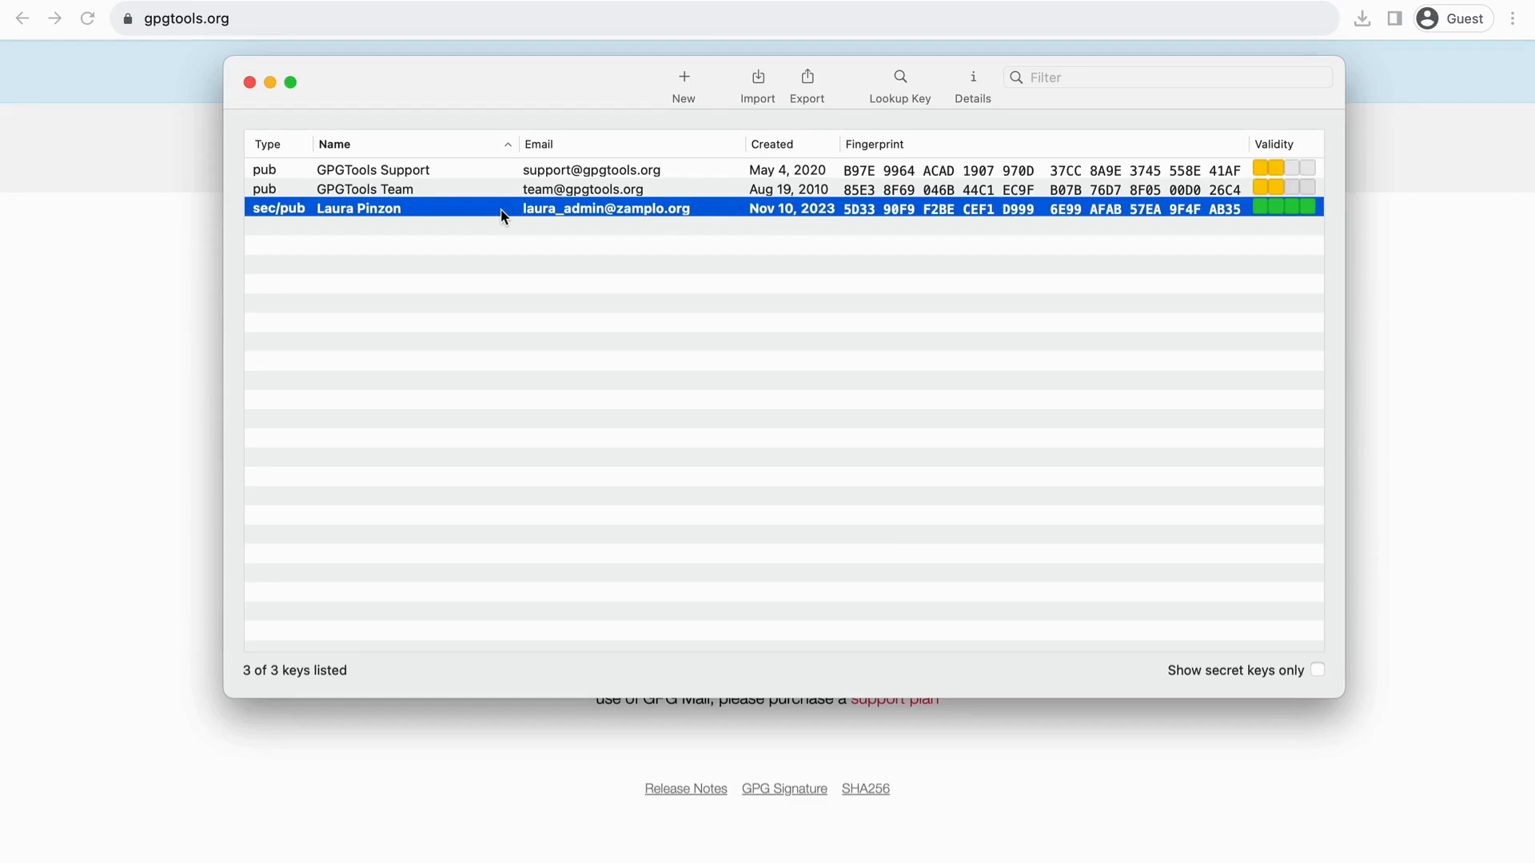
Step: Export the new key with its secret key to Extract Data ZR, confirming with the passphrase
{"action": "right_click", "coordinate": [551, 209]}
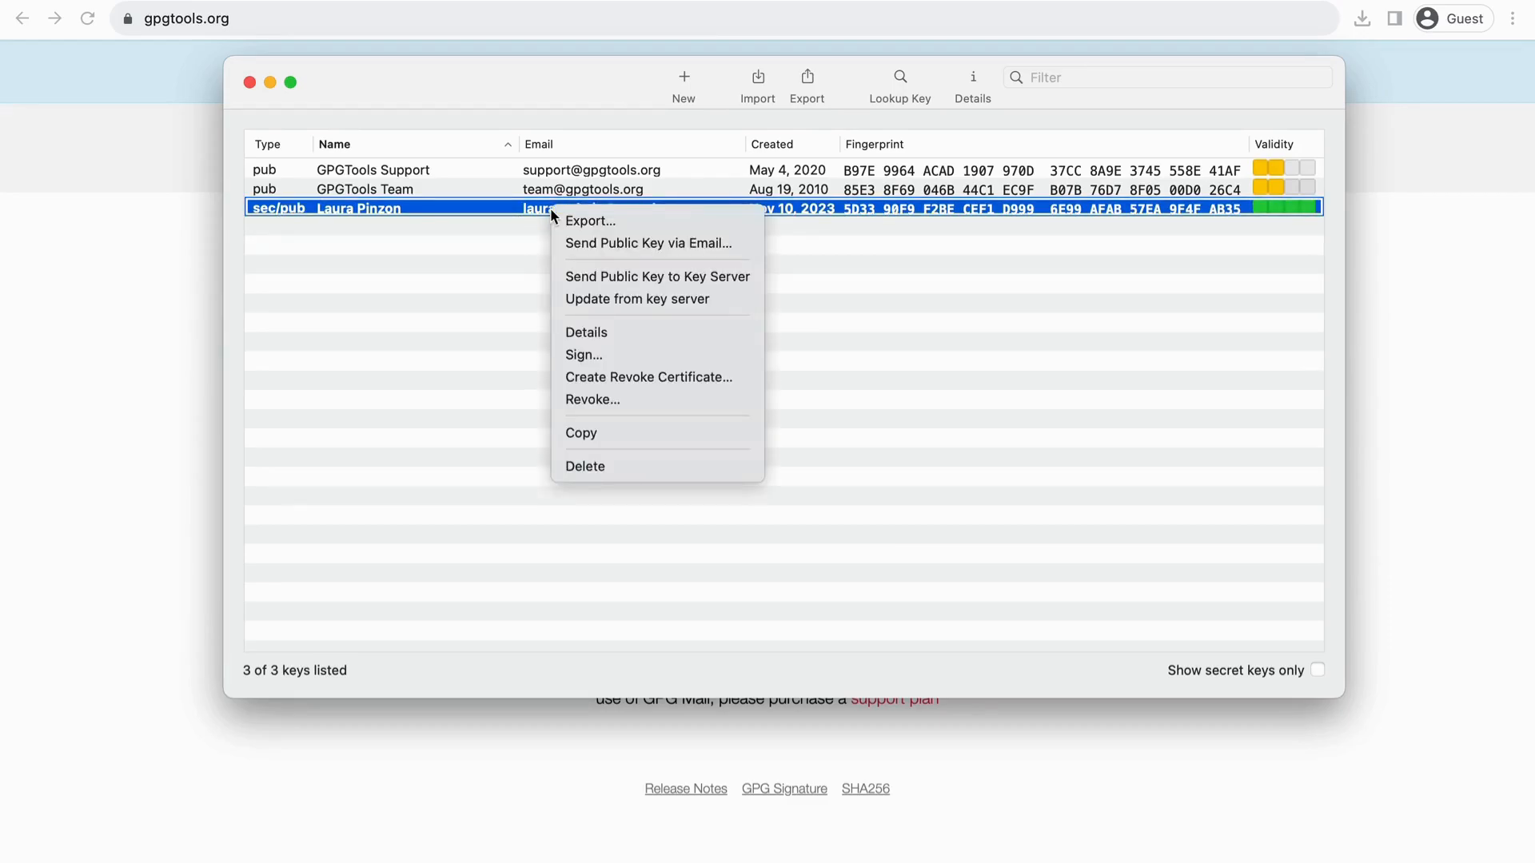
{"action": "left_click", "coordinate": [640, 224]}
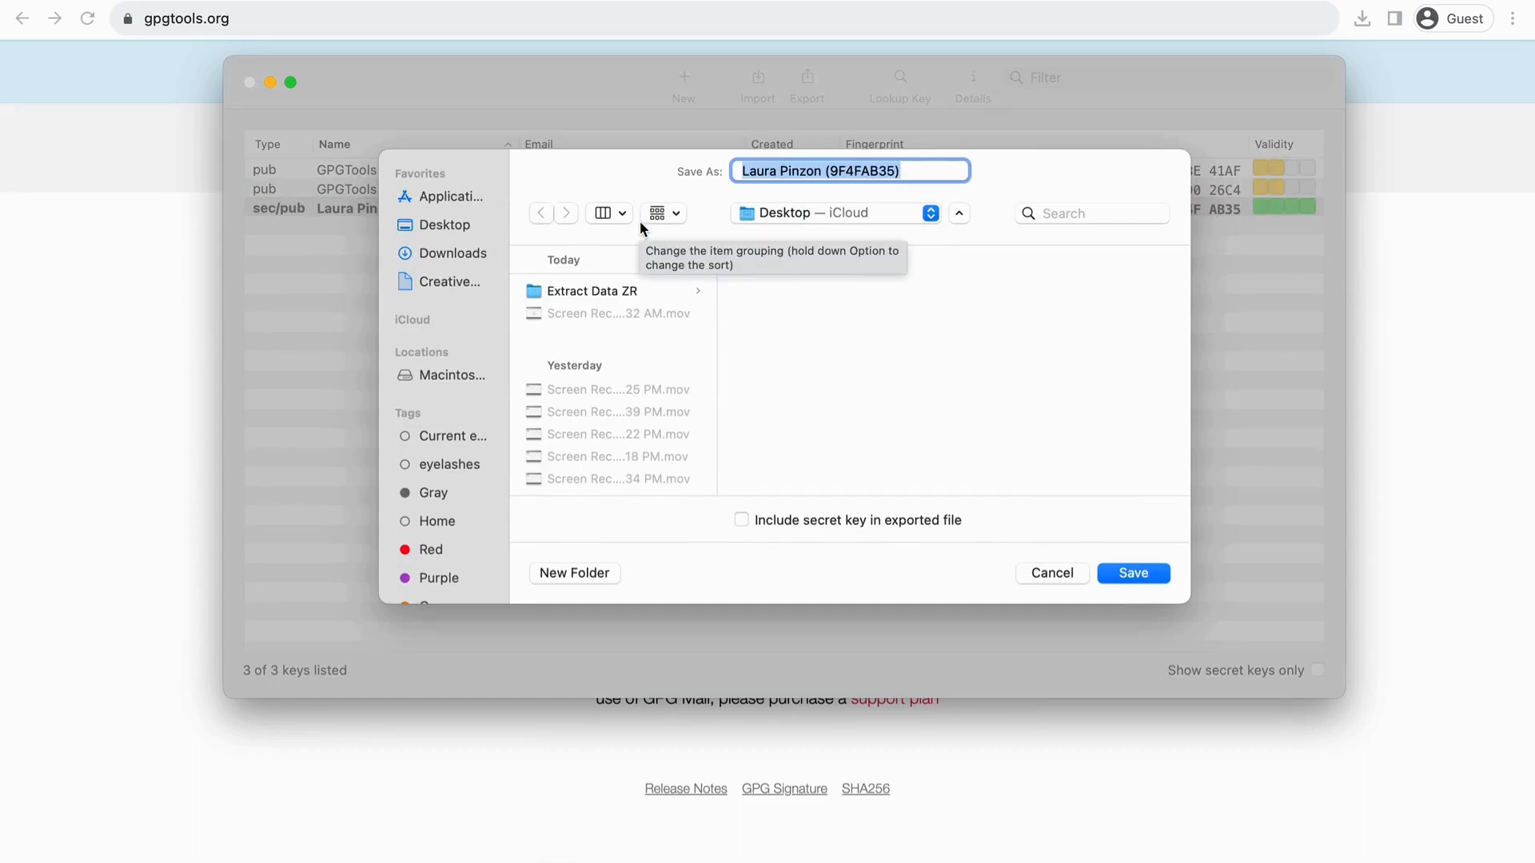
{"action": "left_click", "coordinate": [659, 290]}
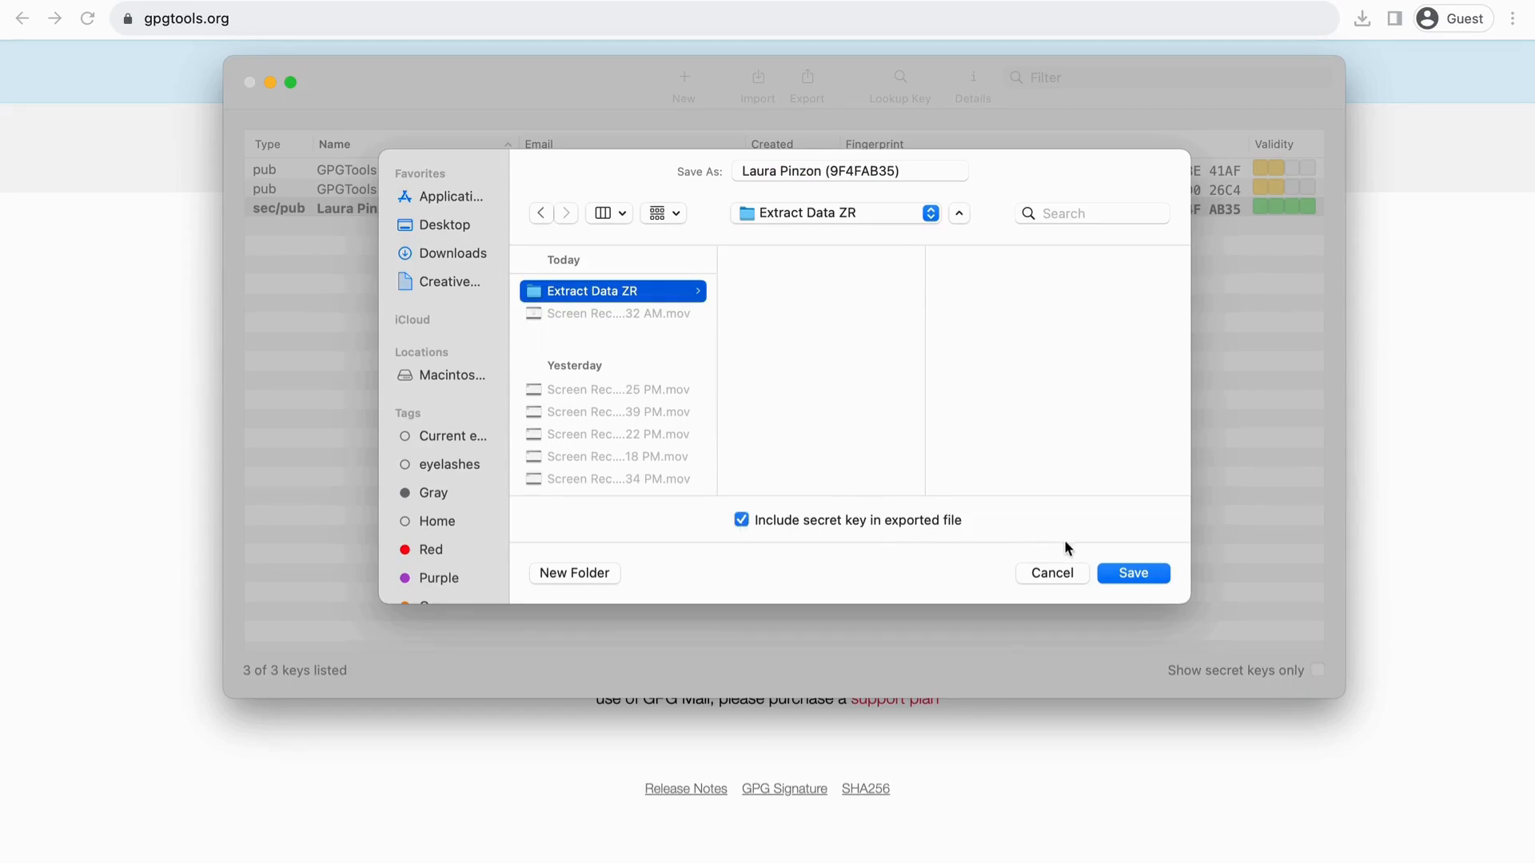
{"action": "left_click", "coordinate": [1111, 573]}
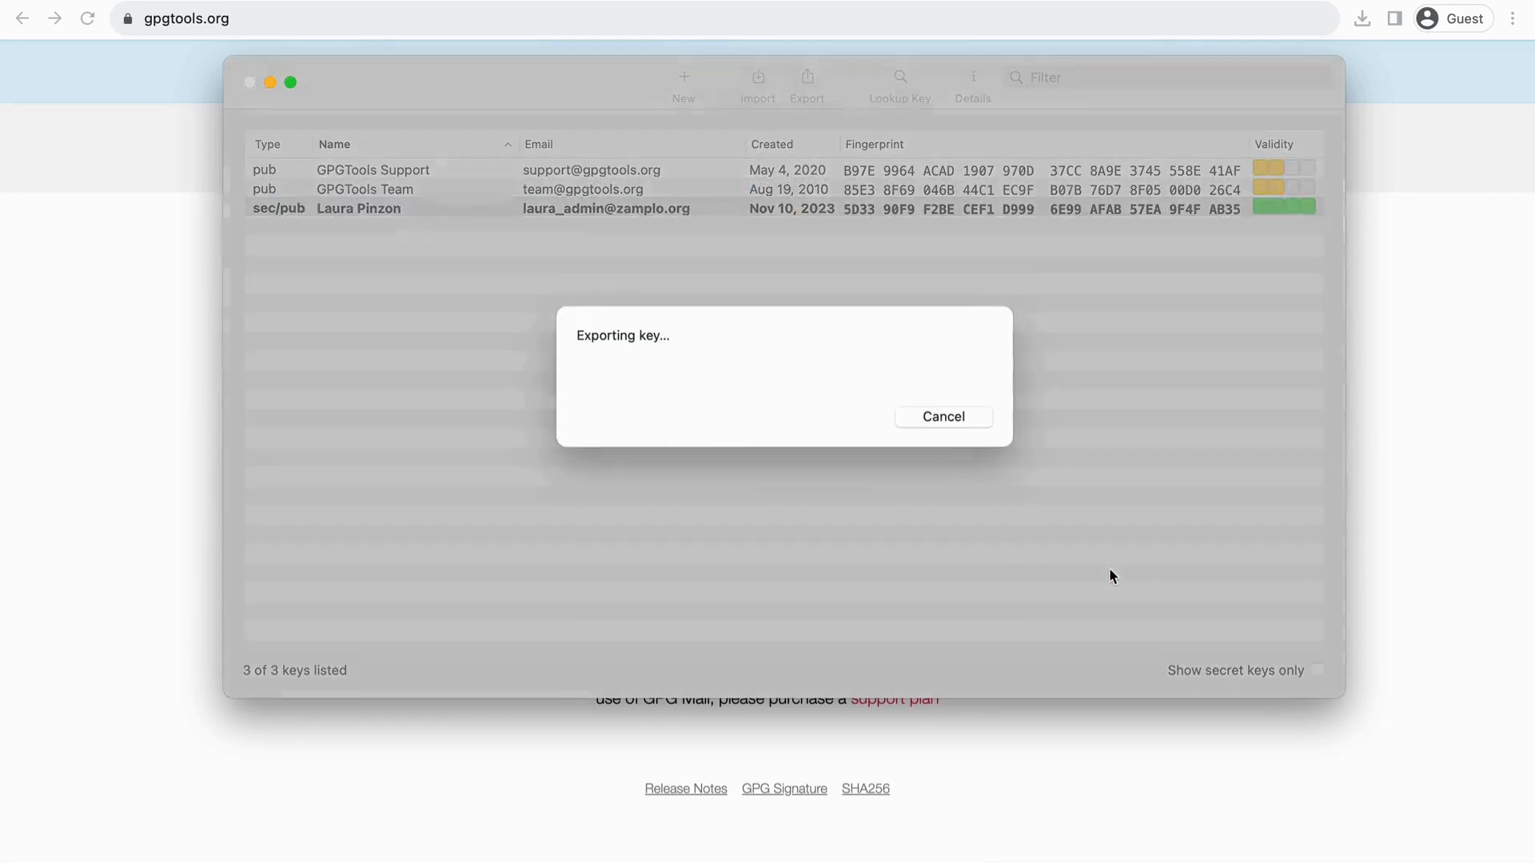
{"action": "type", "text": "••••••••••••"}
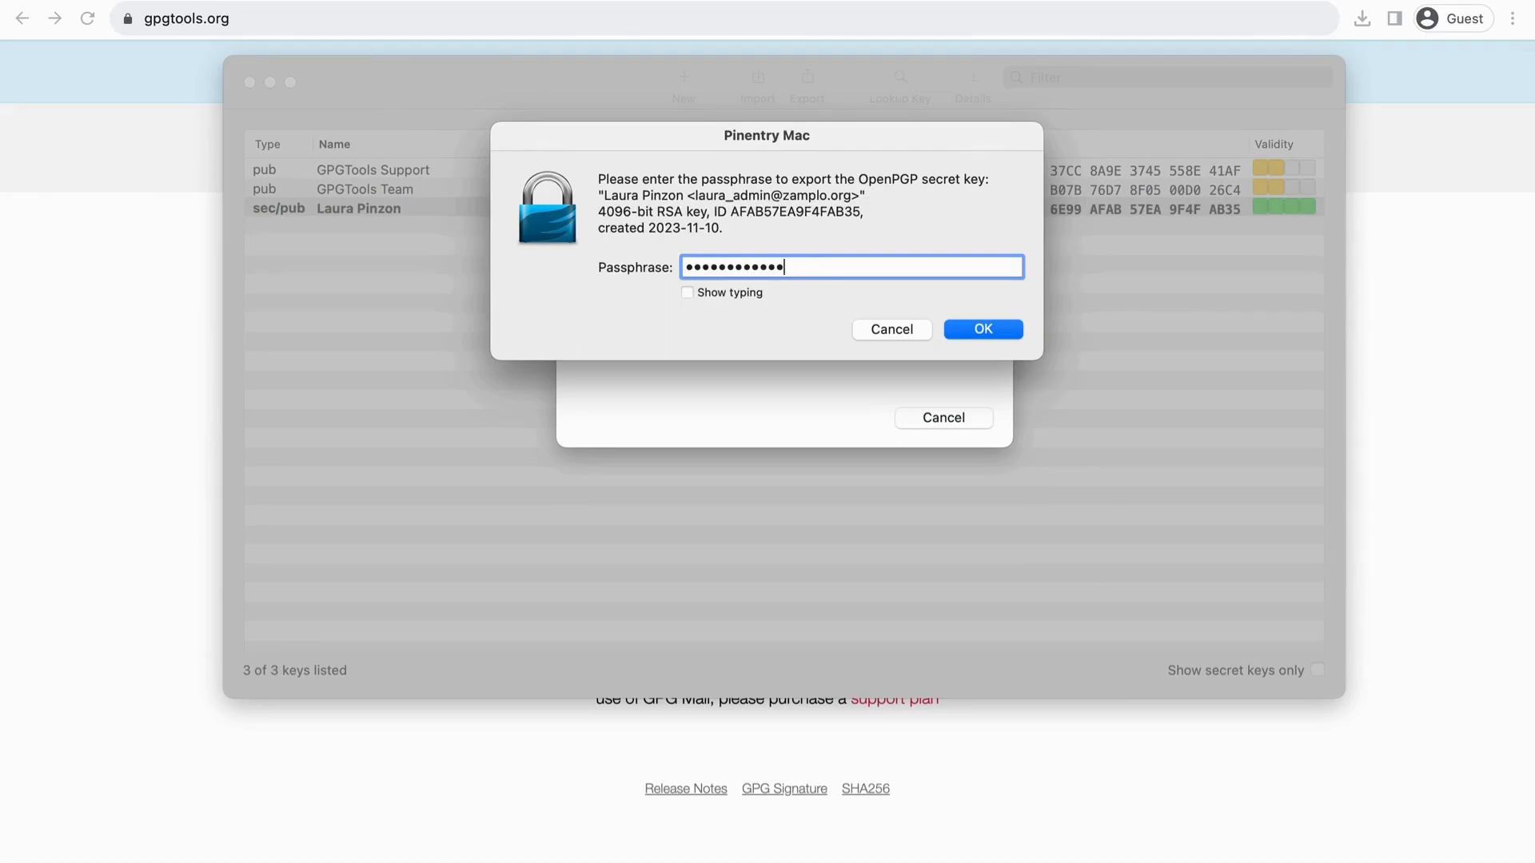
{"action": "left_click", "coordinate": [996, 331]}
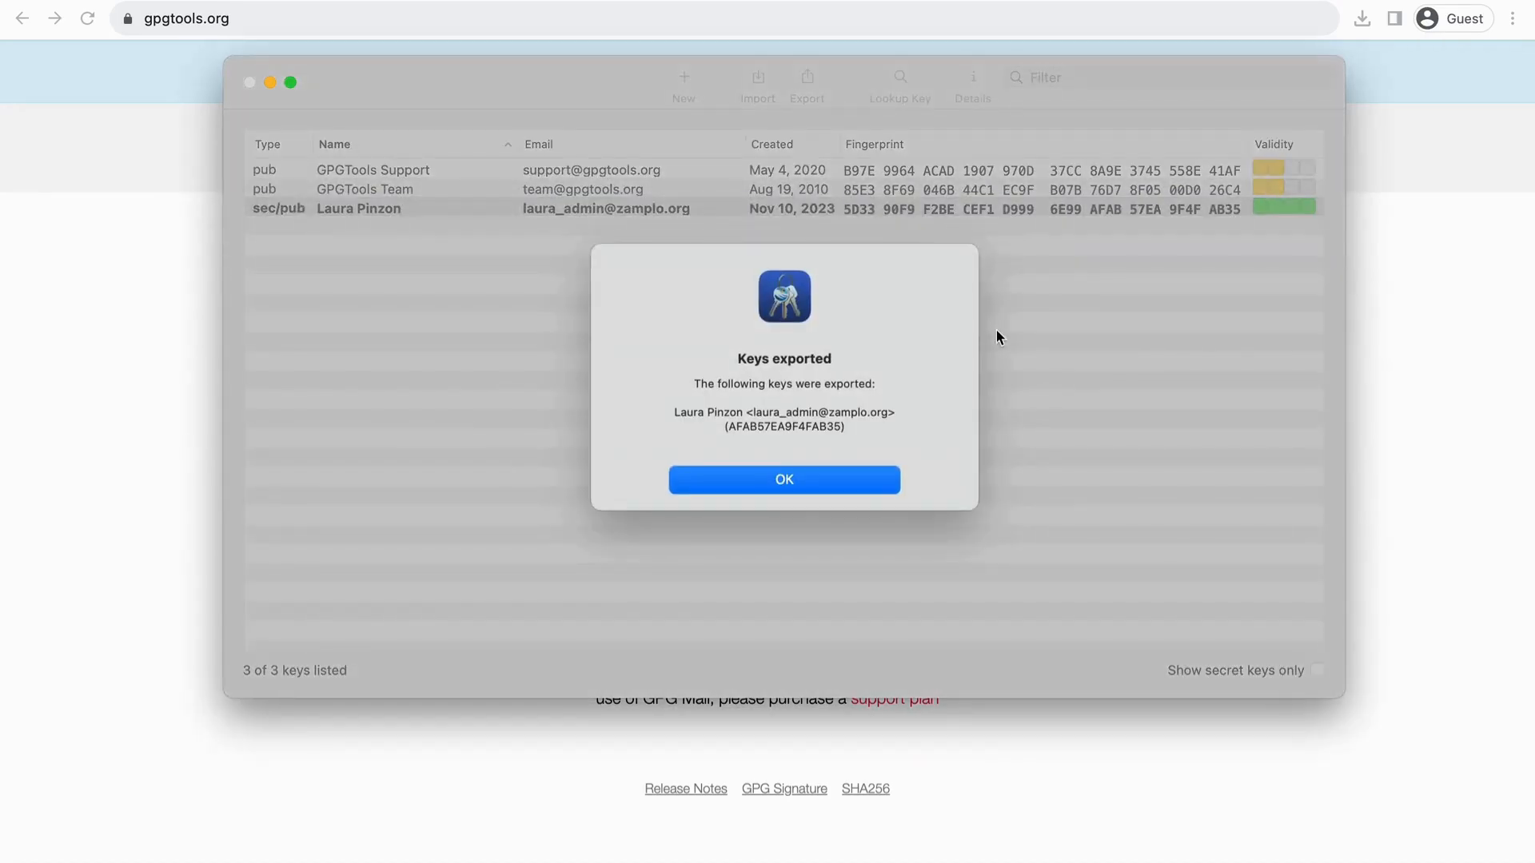
{"action": "left_click", "coordinate": [886, 484]}
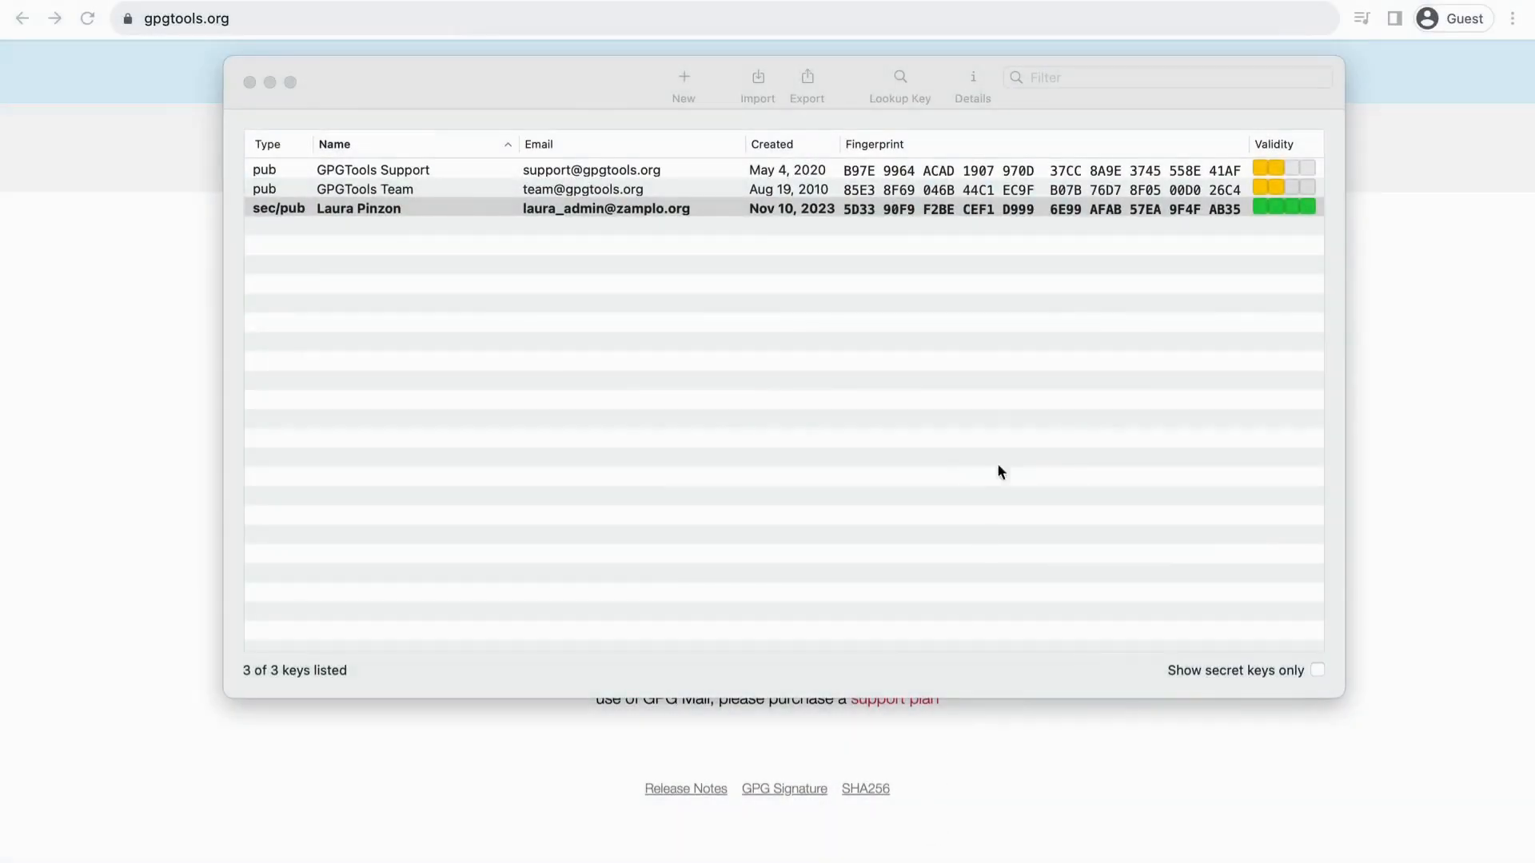
Step: Export the new key again to Extract Data ZR without the secret key
{"action": "left_click", "coordinate": [598, 93]}
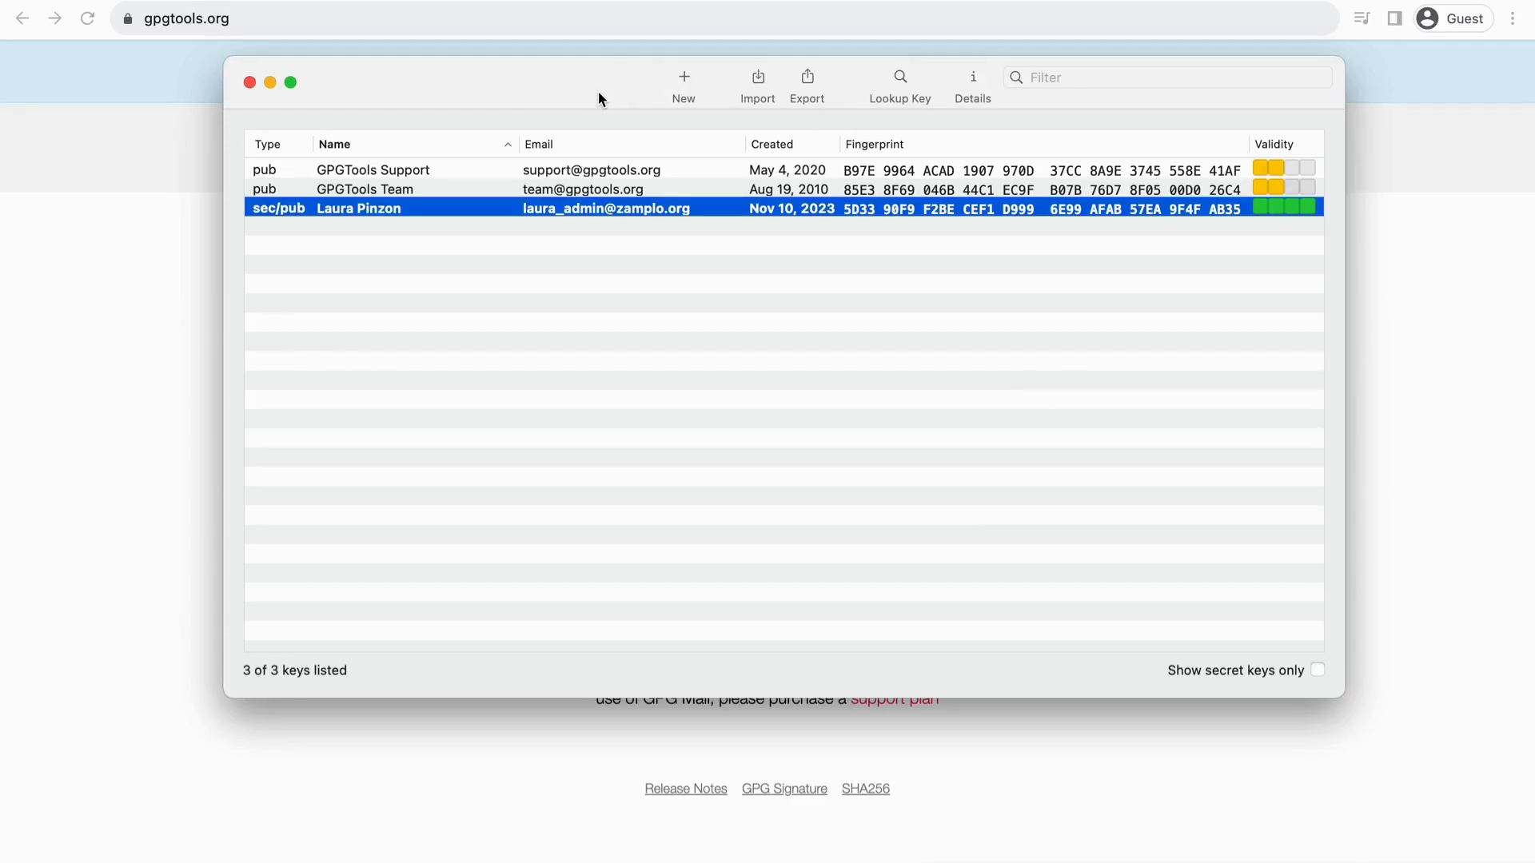
{"action": "right_click", "coordinate": [577, 213]}
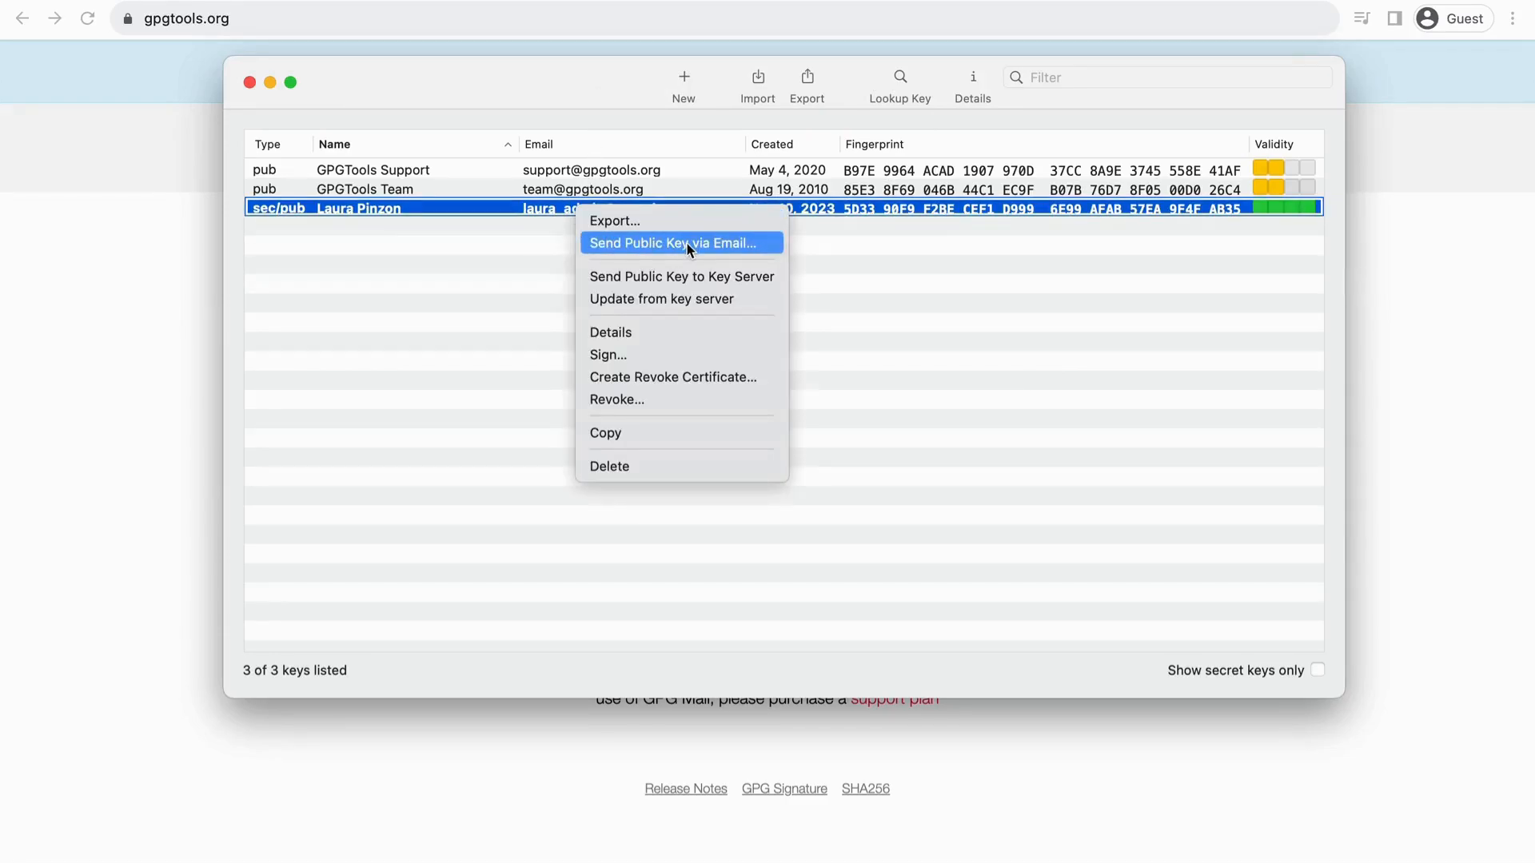
{"action": "left_click", "coordinate": [756, 222]}
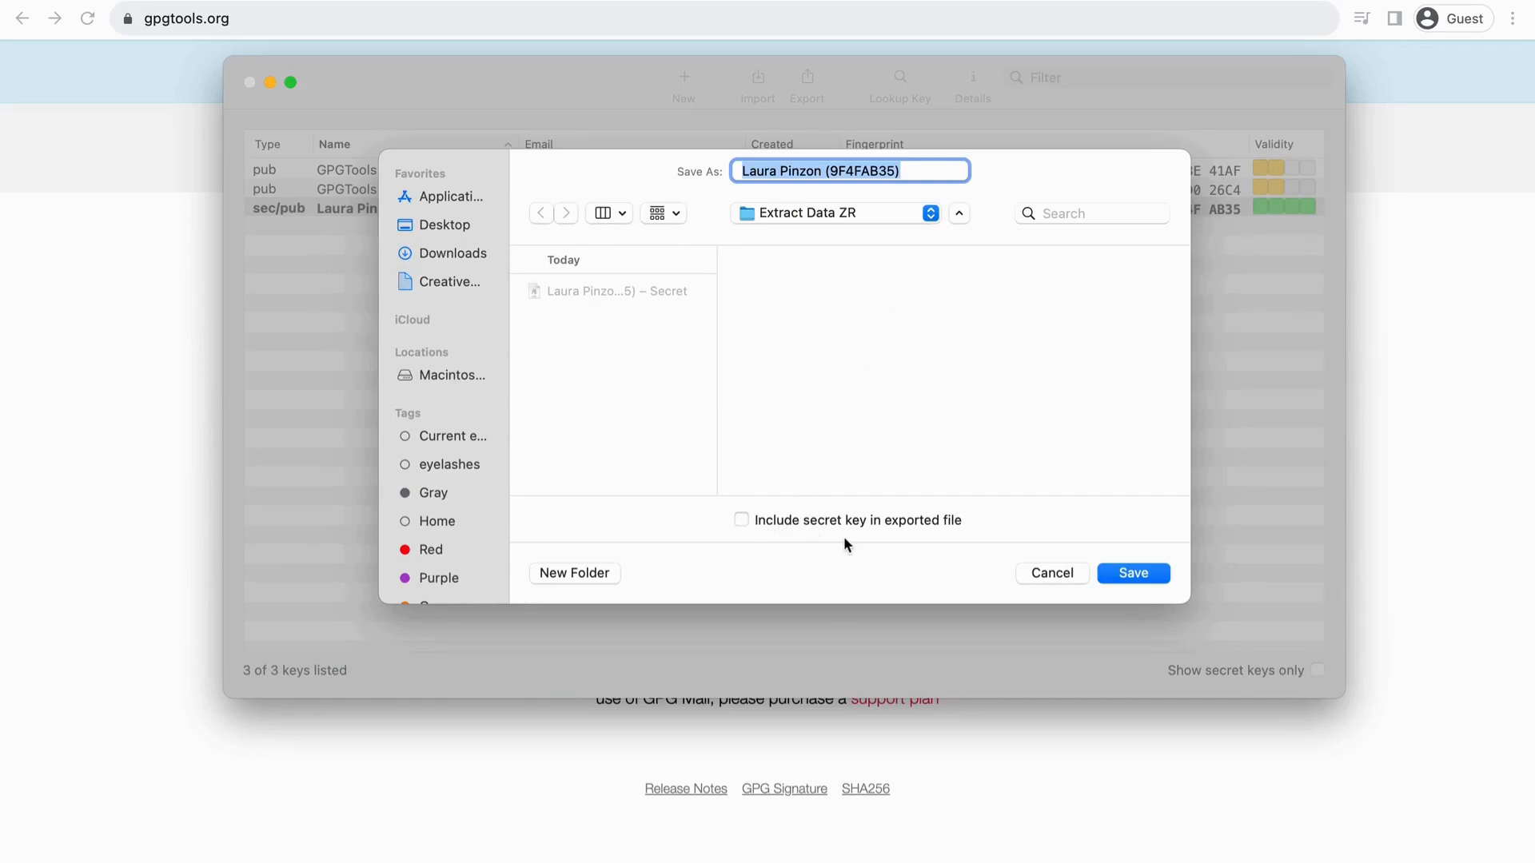
{"action": "left_click", "coordinate": [1133, 573]}
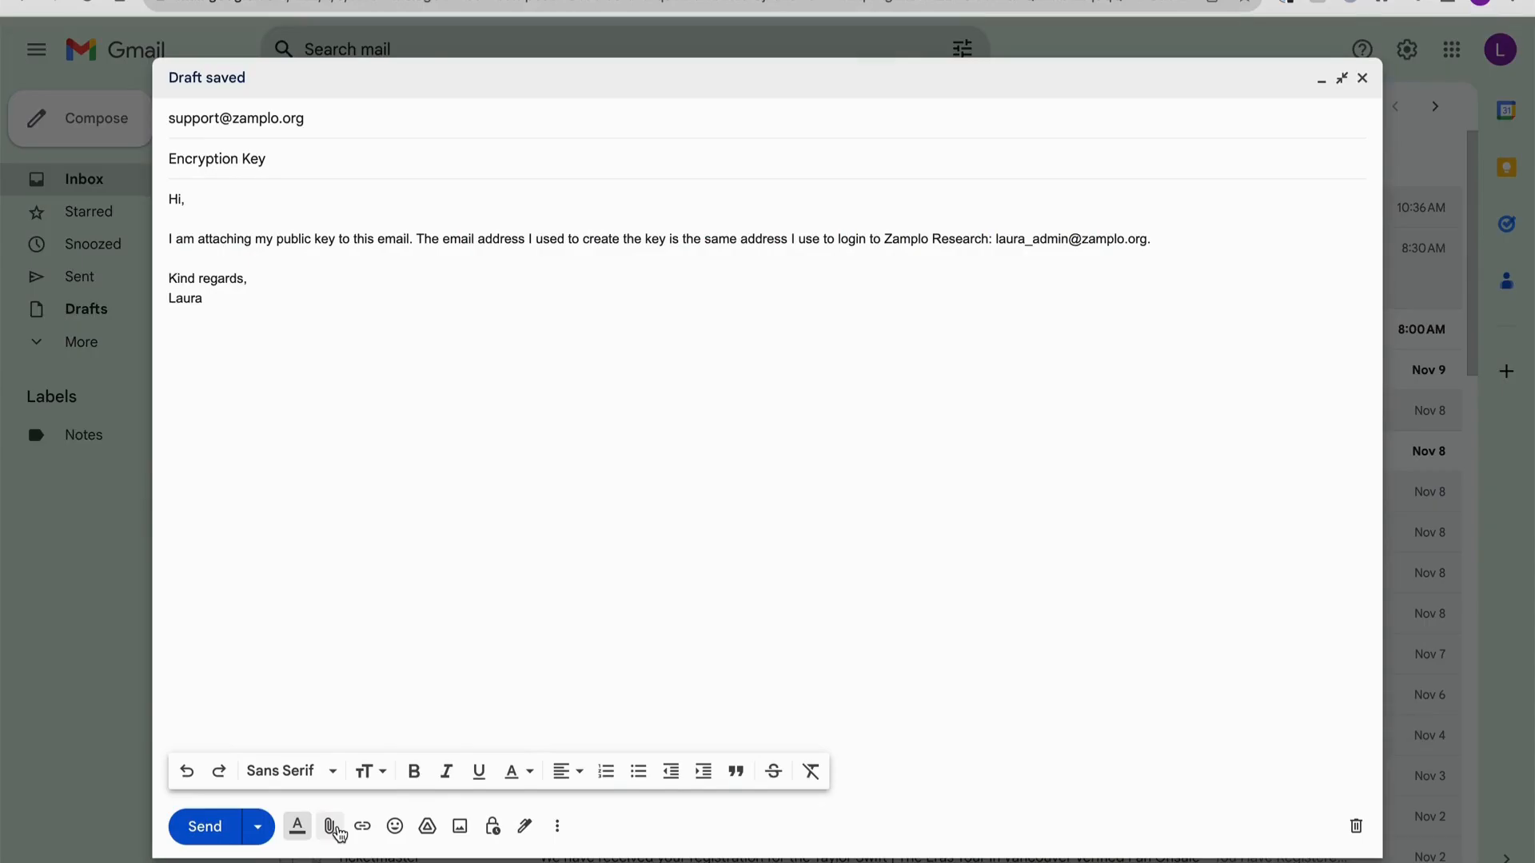
Step: Attach the Public .asc key file from Extract Data ZR to the Encryption Key email
{"action": "left_click", "coordinate": [334, 830]}
{"action": "left_click", "coordinate": [568, 251]}
{"action": "left_click", "coordinate": [747, 257]}
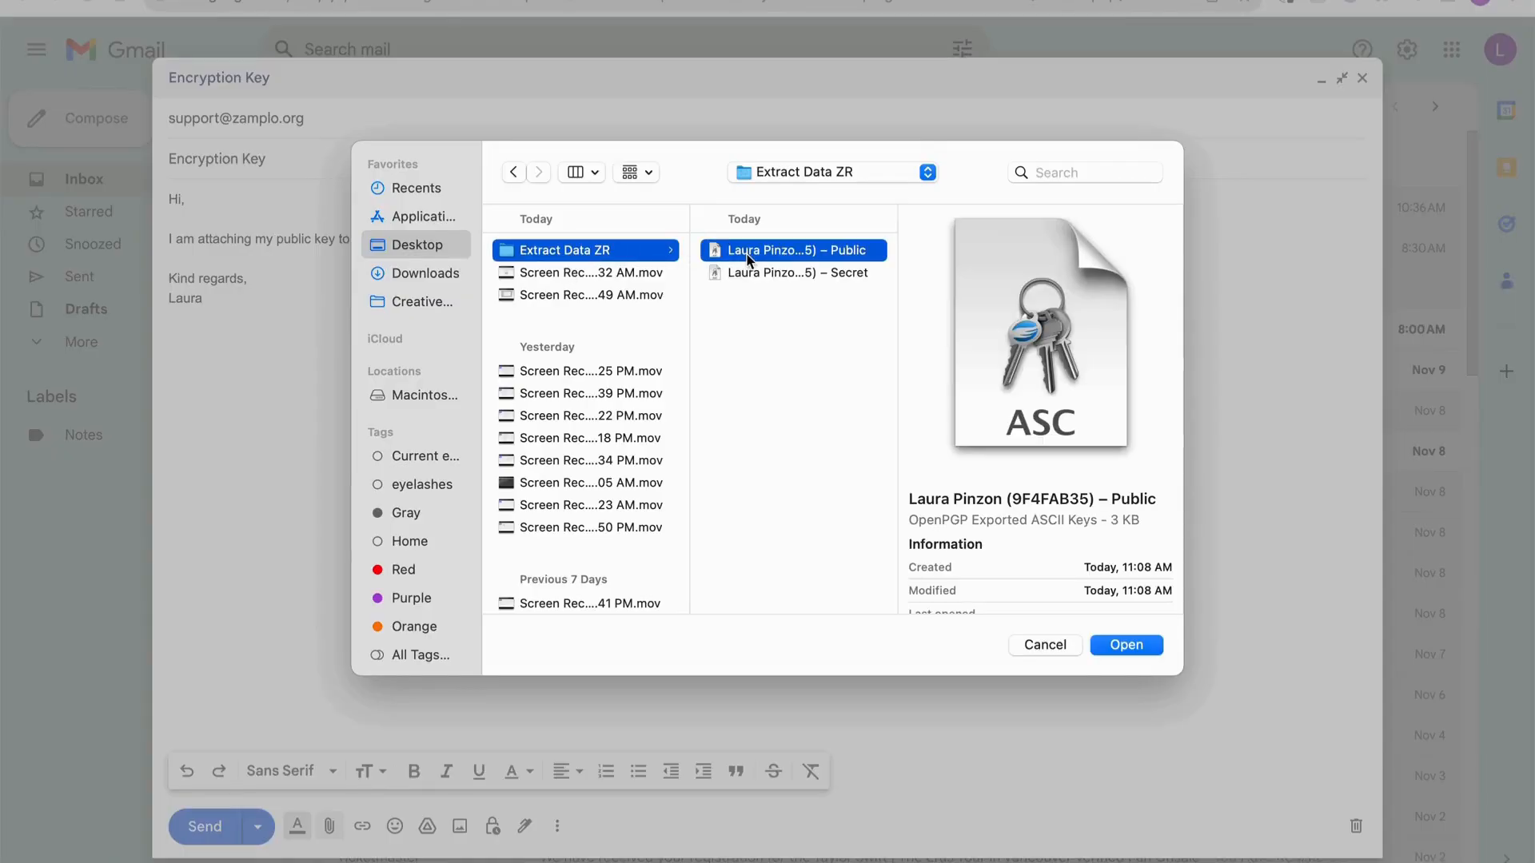
{"action": "left_click", "coordinate": [1118, 646]}
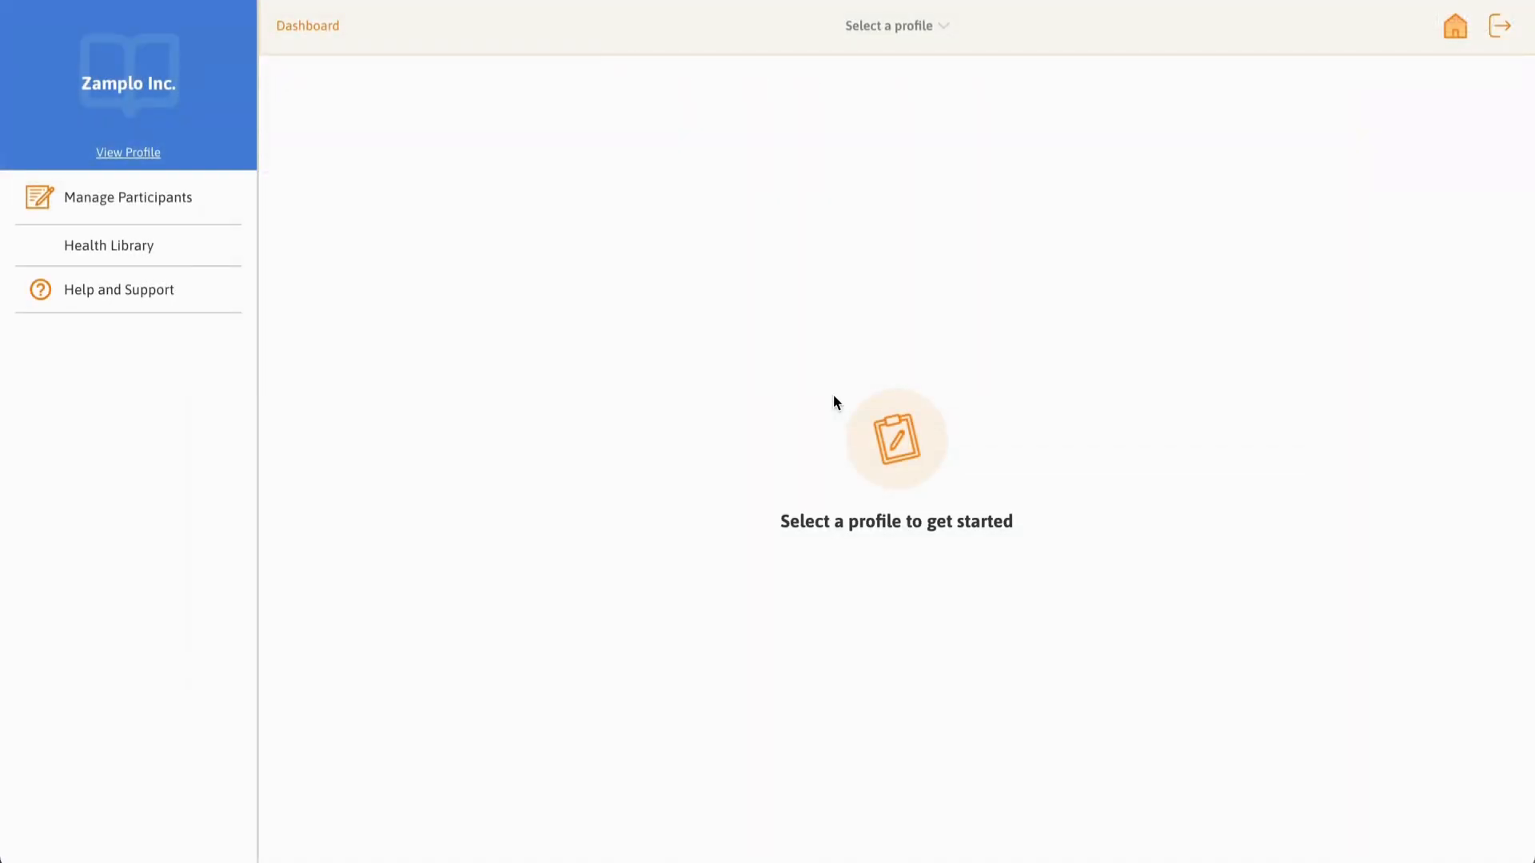
Step: Switch the Zamplo profile dropdown to MS Study
{"action": "left_click", "coordinate": [919, 32]}
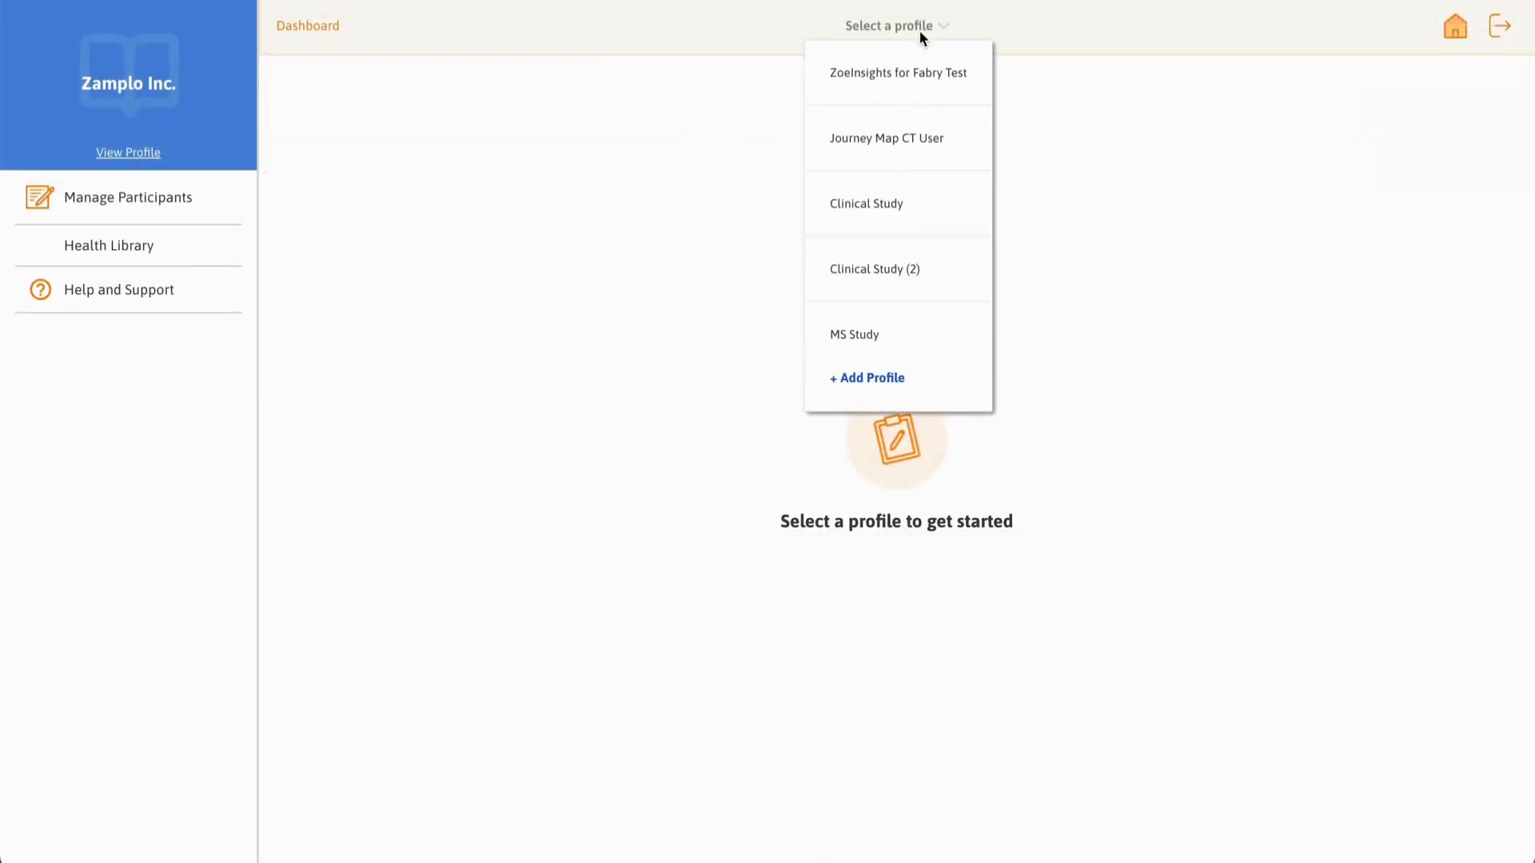
{"action": "left_click", "coordinate": [897, 332]}
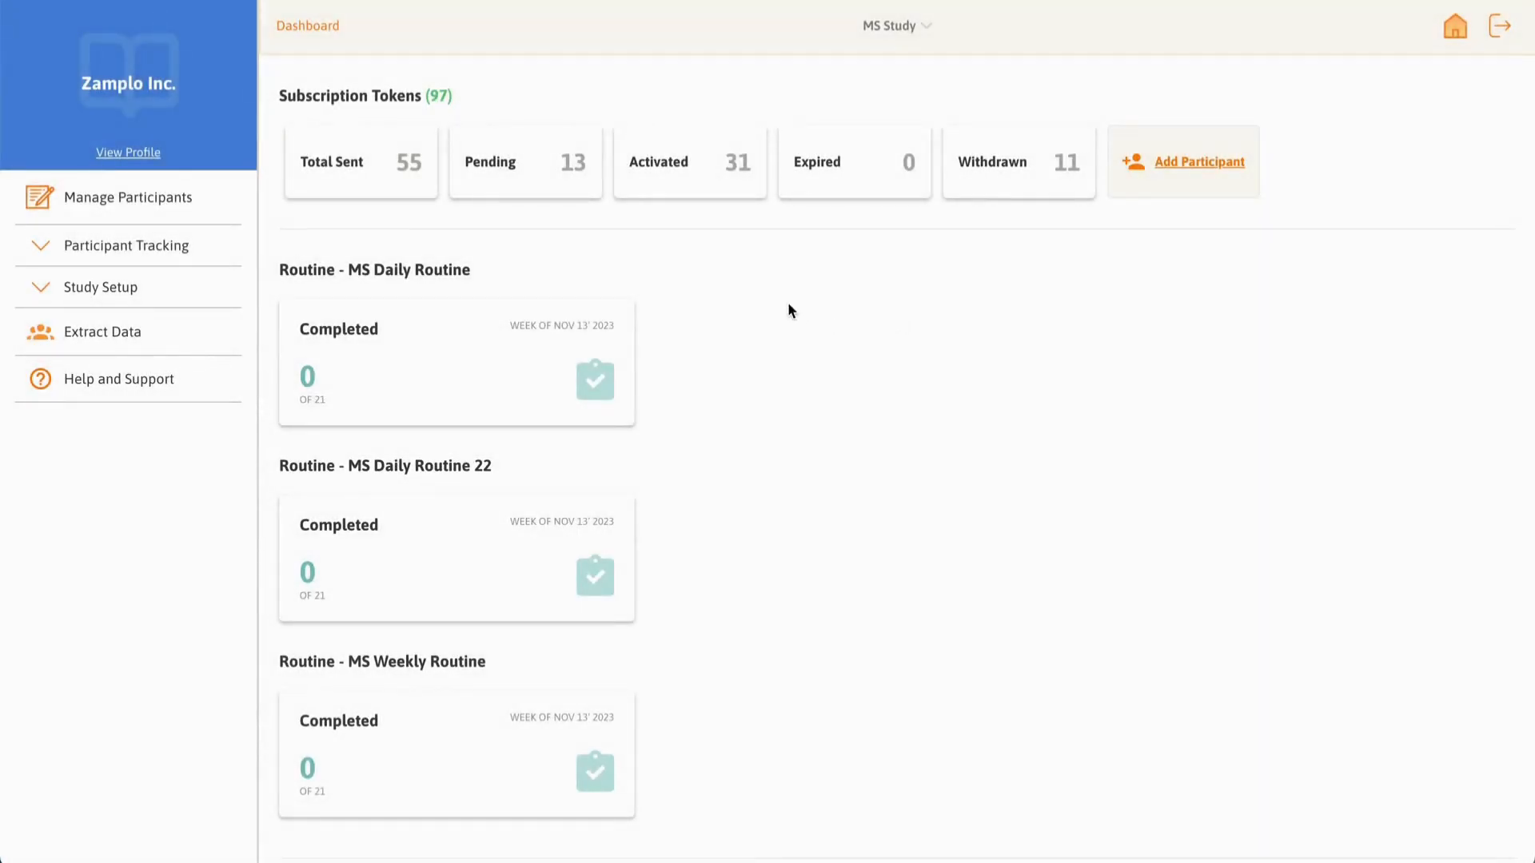
Step: From Manage Participants, export the participant list as 'Participant Export Test'
{"action": "left_click", "coordinate": [199, 214]}
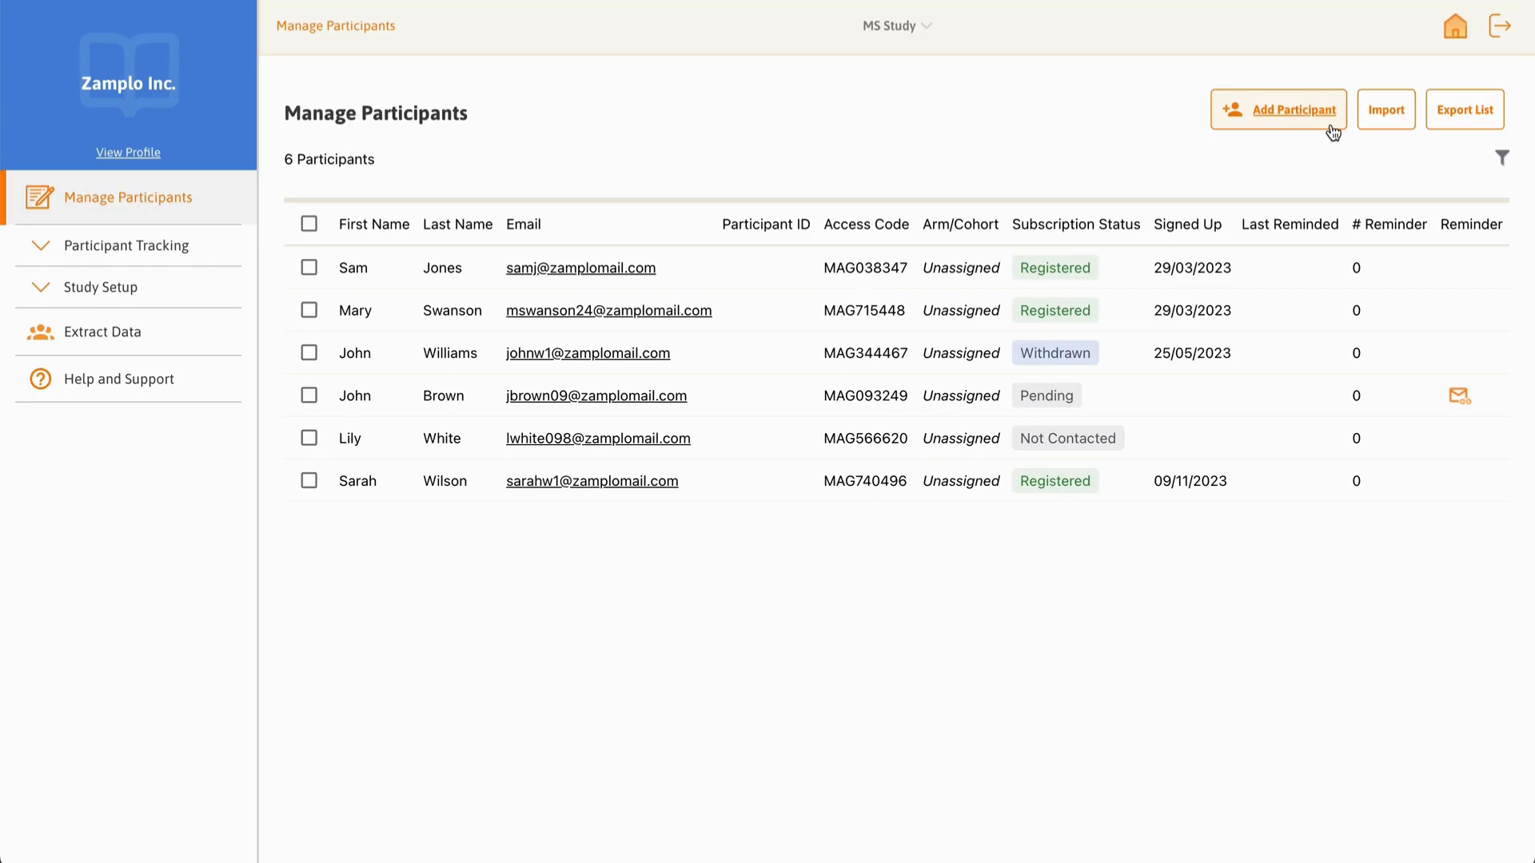
{"action": "left_click", "coordinate": [1466, 120]}
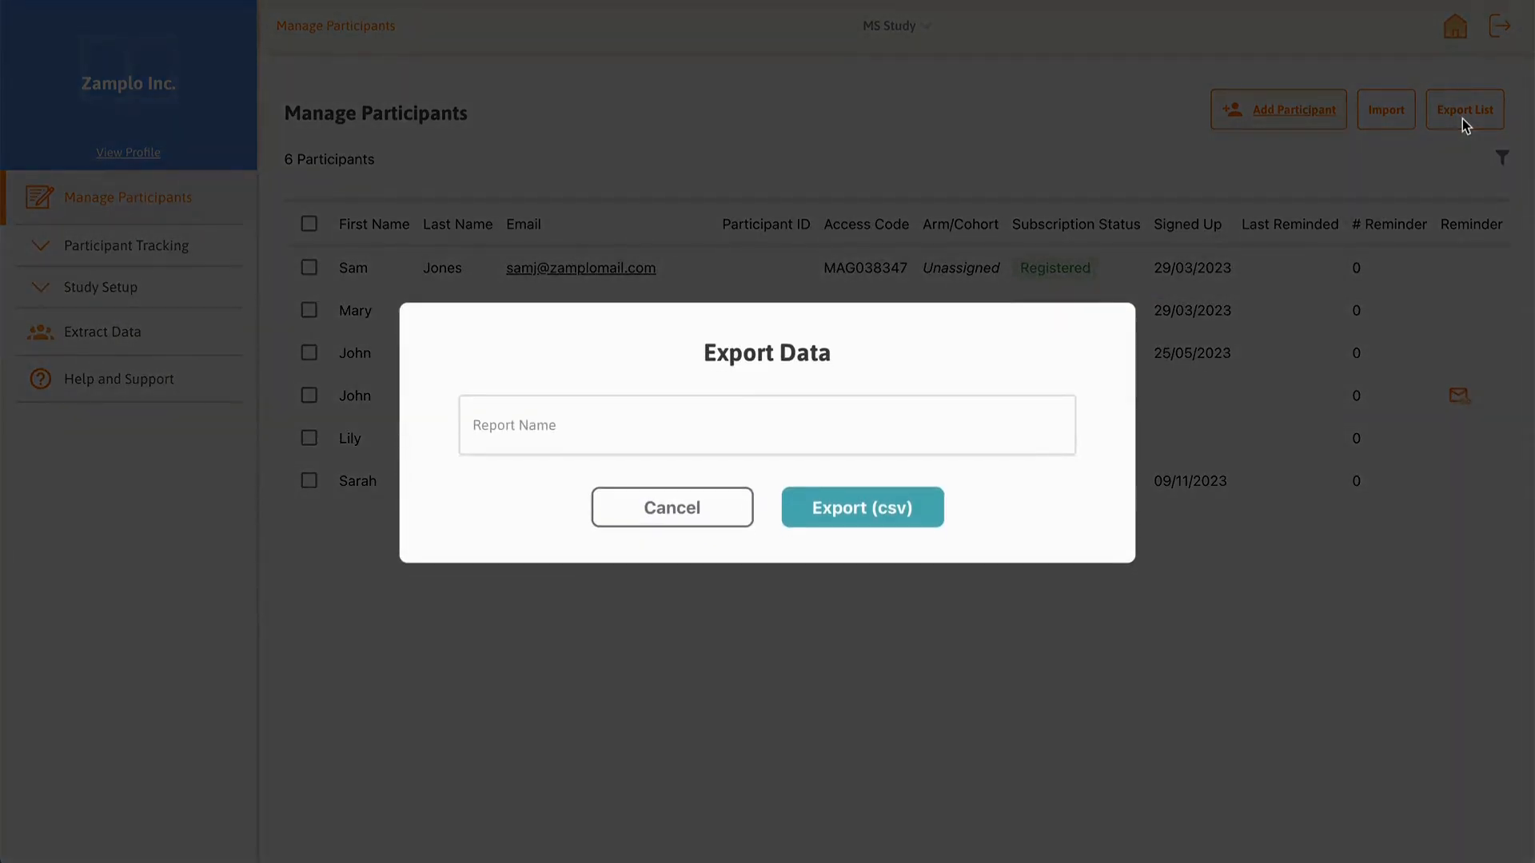
{"action": "left_click", "coordinate": [960, 418]}
{"action": "type", "text": "Participant Export Test"}
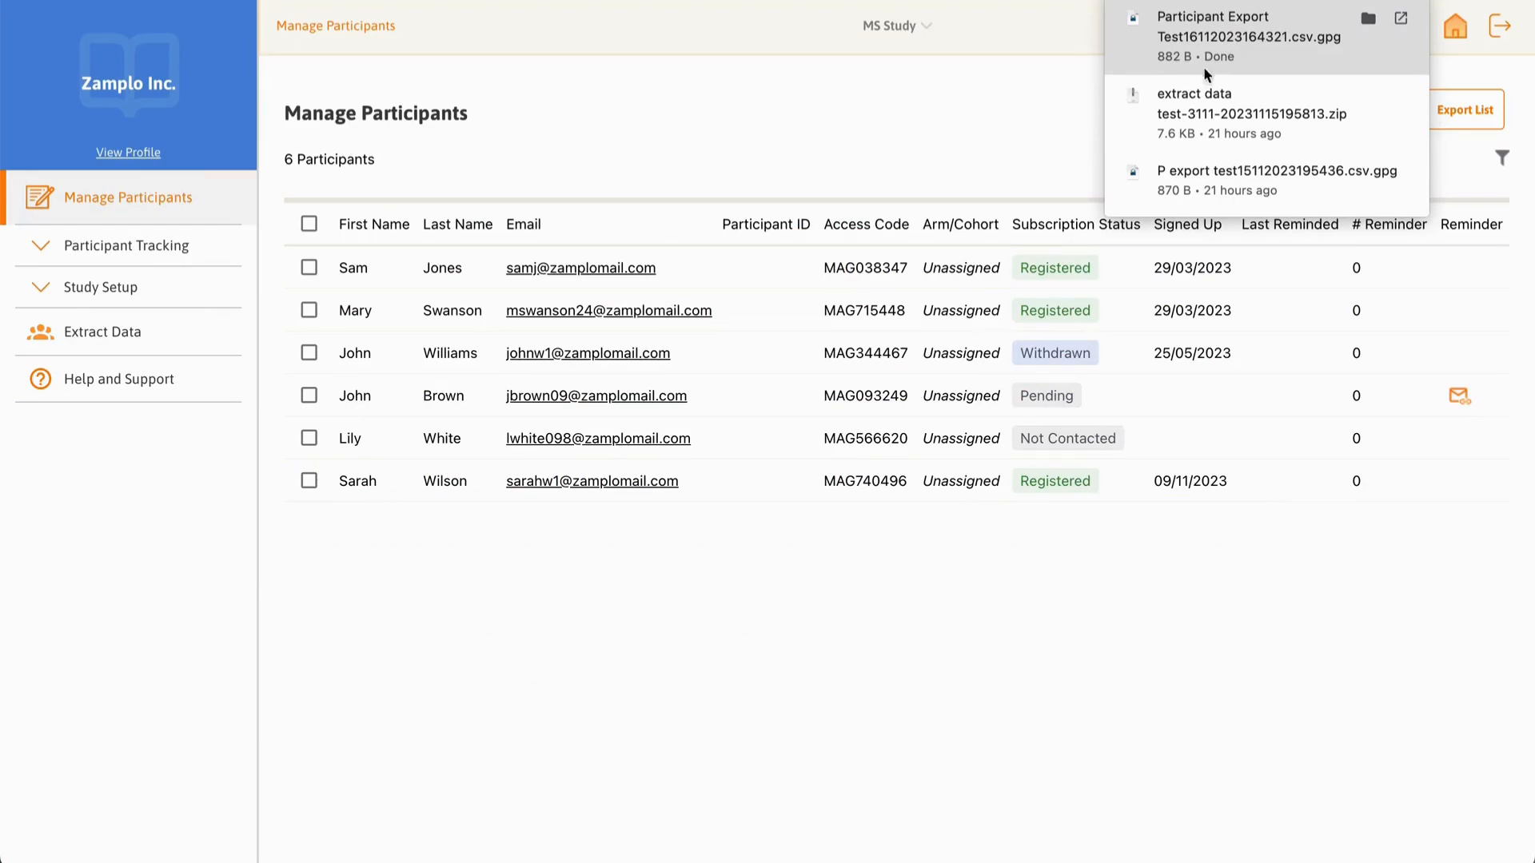
Step: Decrypt the downloaded Participant Export .csv.gpg file in Downloads and reveal the decrypted copy
{"action": "mouse_move", "coordinate": [333, 854]}
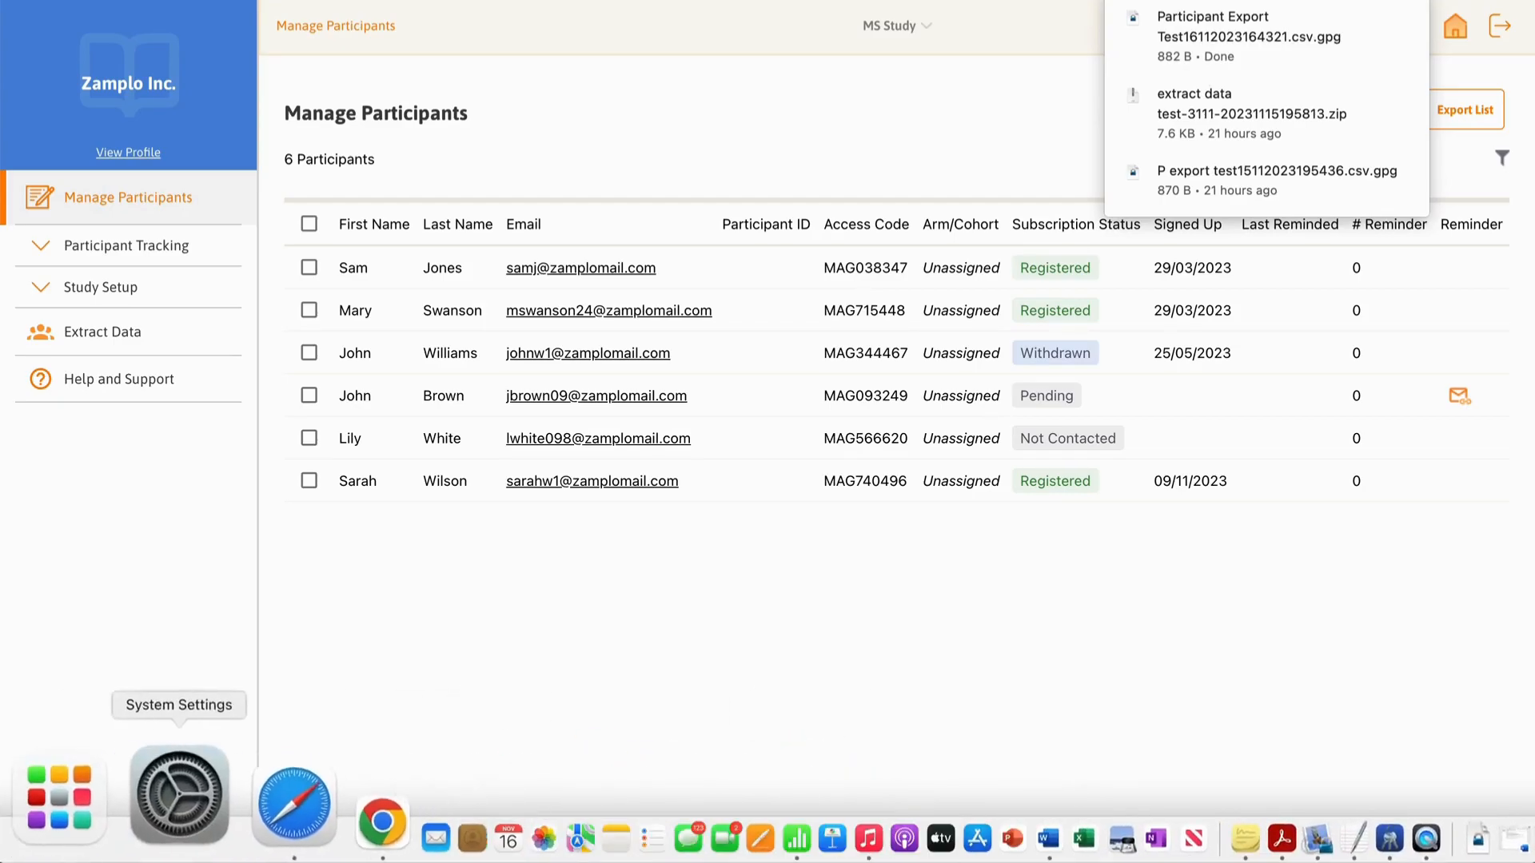
{"action": "left_click", "coordinate": [60, 852]}
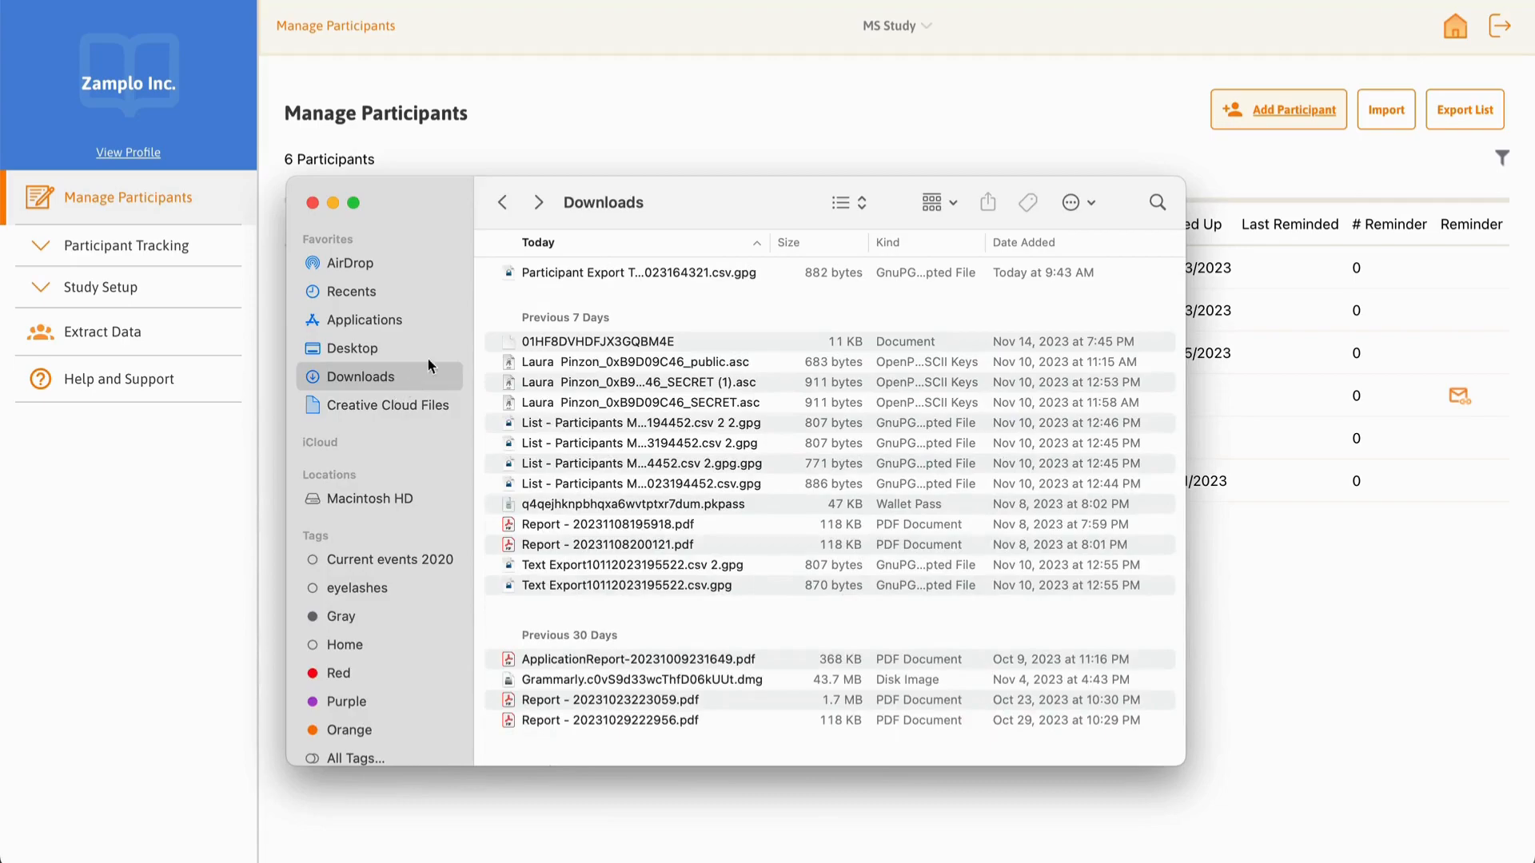
{"action": "double_click", "coordinate": [667, 274]}
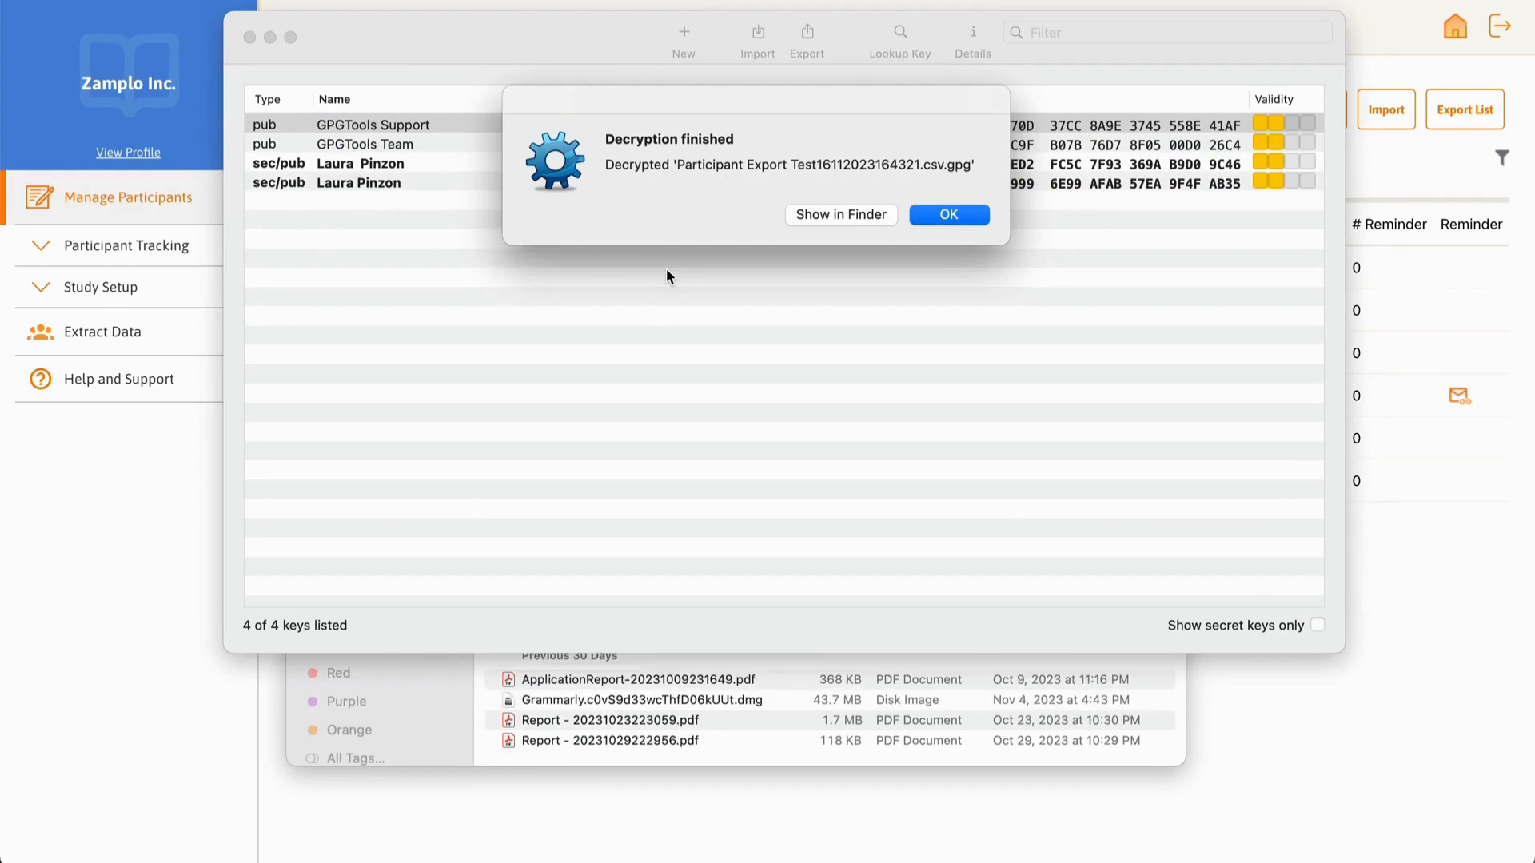
{"action": "left_click", "coordinate": [883, 211]}
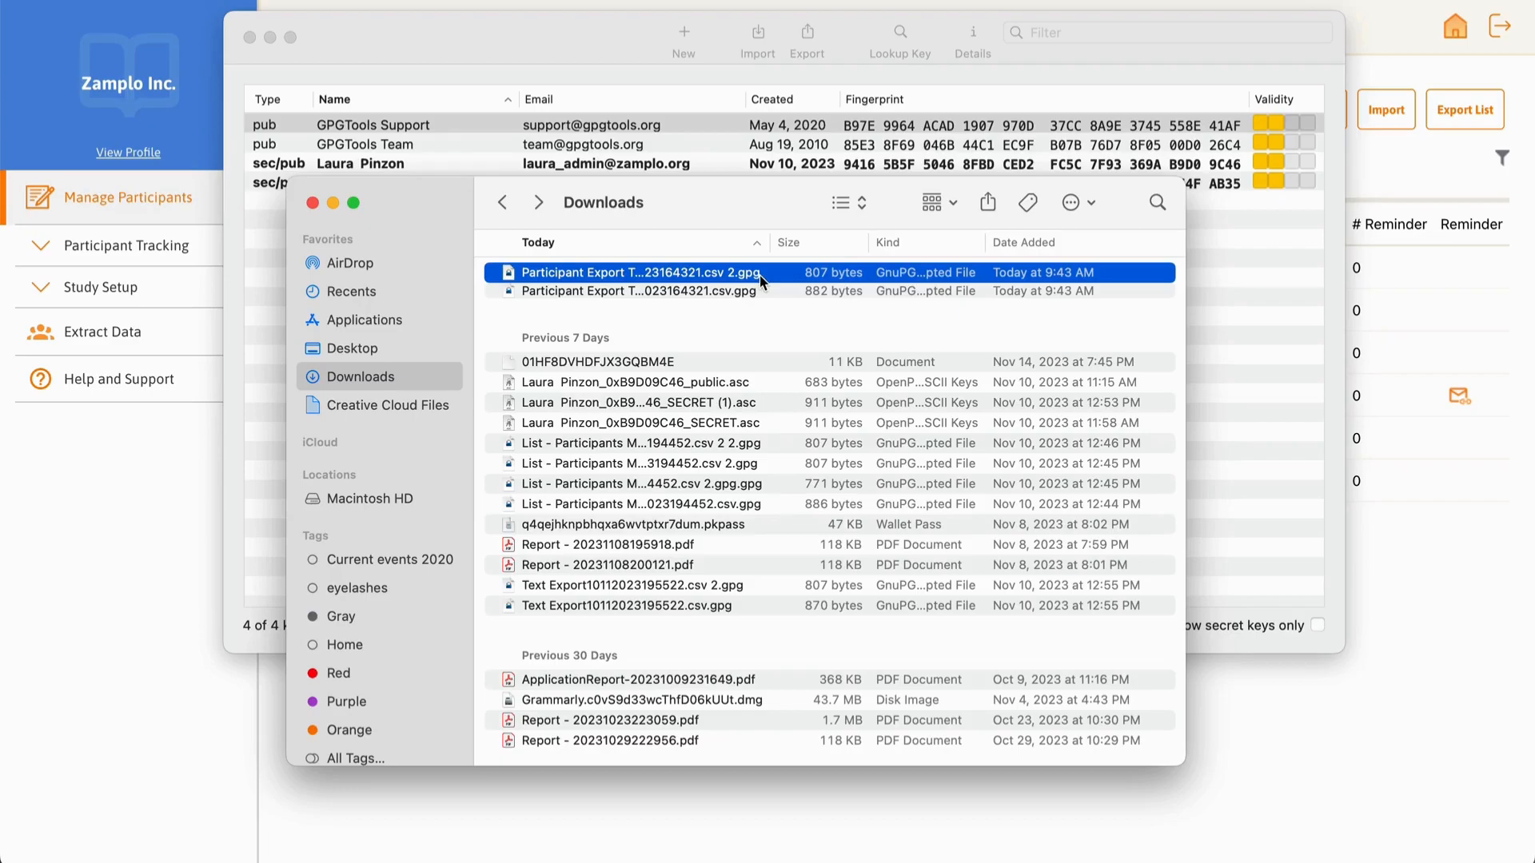
Step: Rename the decrypted file to end in .csv and open it in Numbers
{"action": "right_click", "coordinate": [760, 275]}
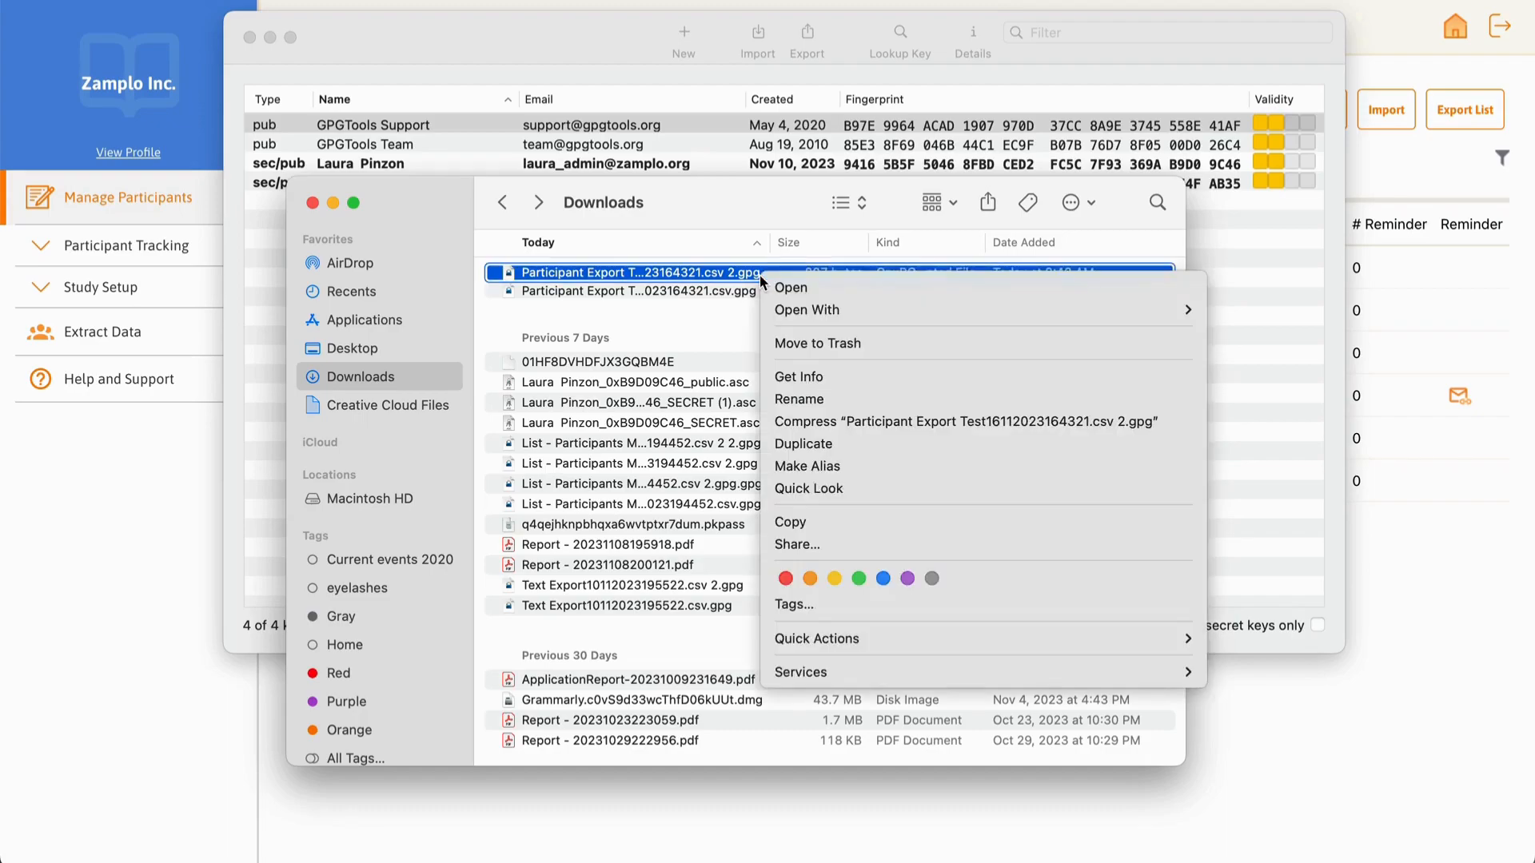
{"action": "left_click", "coordinate": [799, 400]}
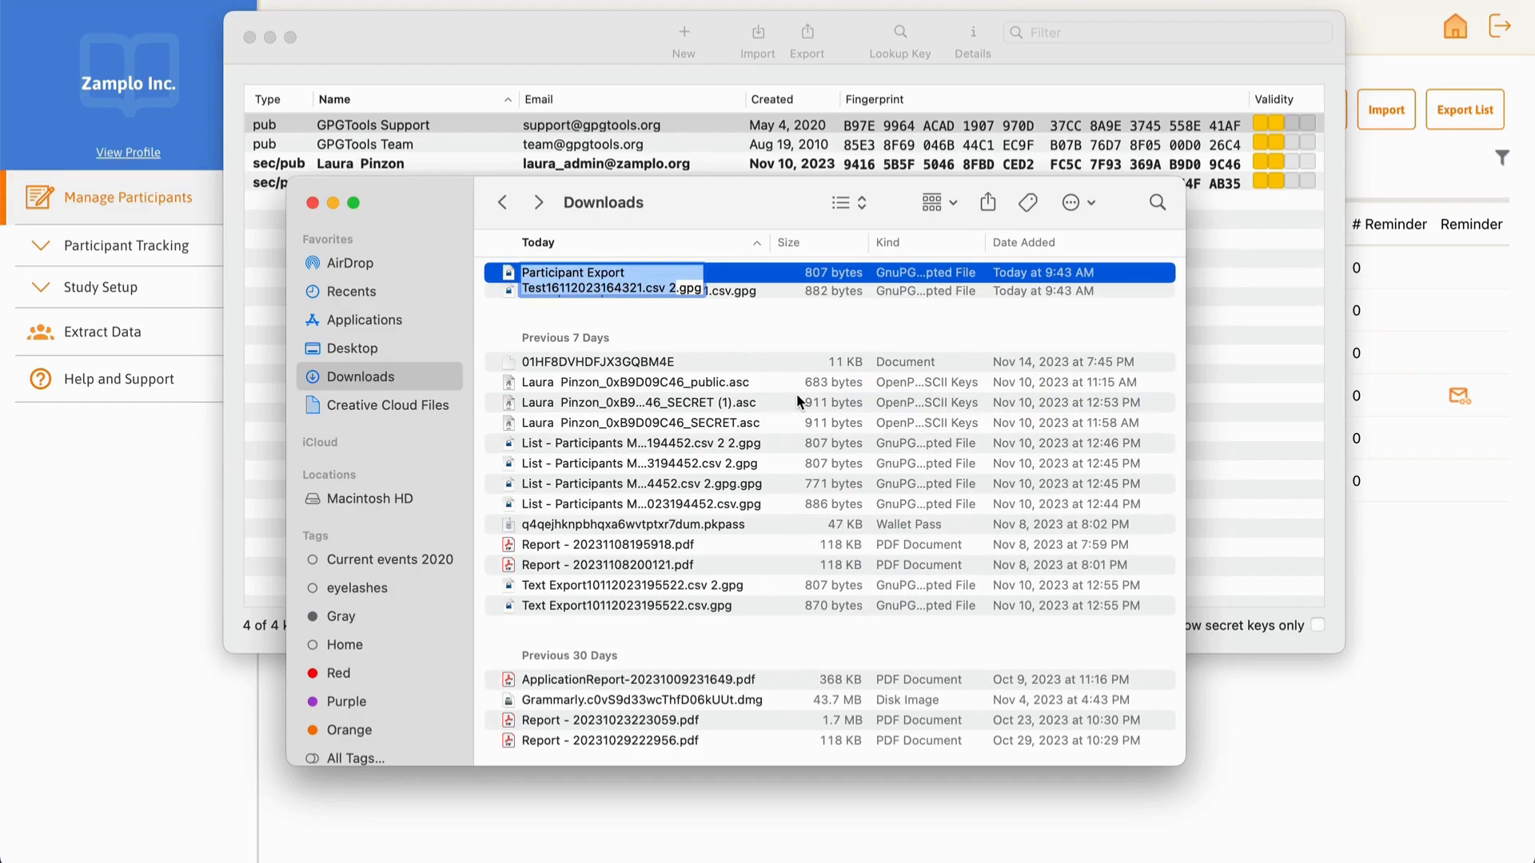
{"action": "left_click", "coordinate": [701, 290]}
{"action": "key", "text": "BackSpace"}
{"action": "key", "text": "BackSpace"}
{"action": "key", "text": "BackSpace"}
{"action": "key", "text": "BackSpace"}
{"action": "key", "text": "BackSpace"}
{"action": "key", "text": "BackSpace"}
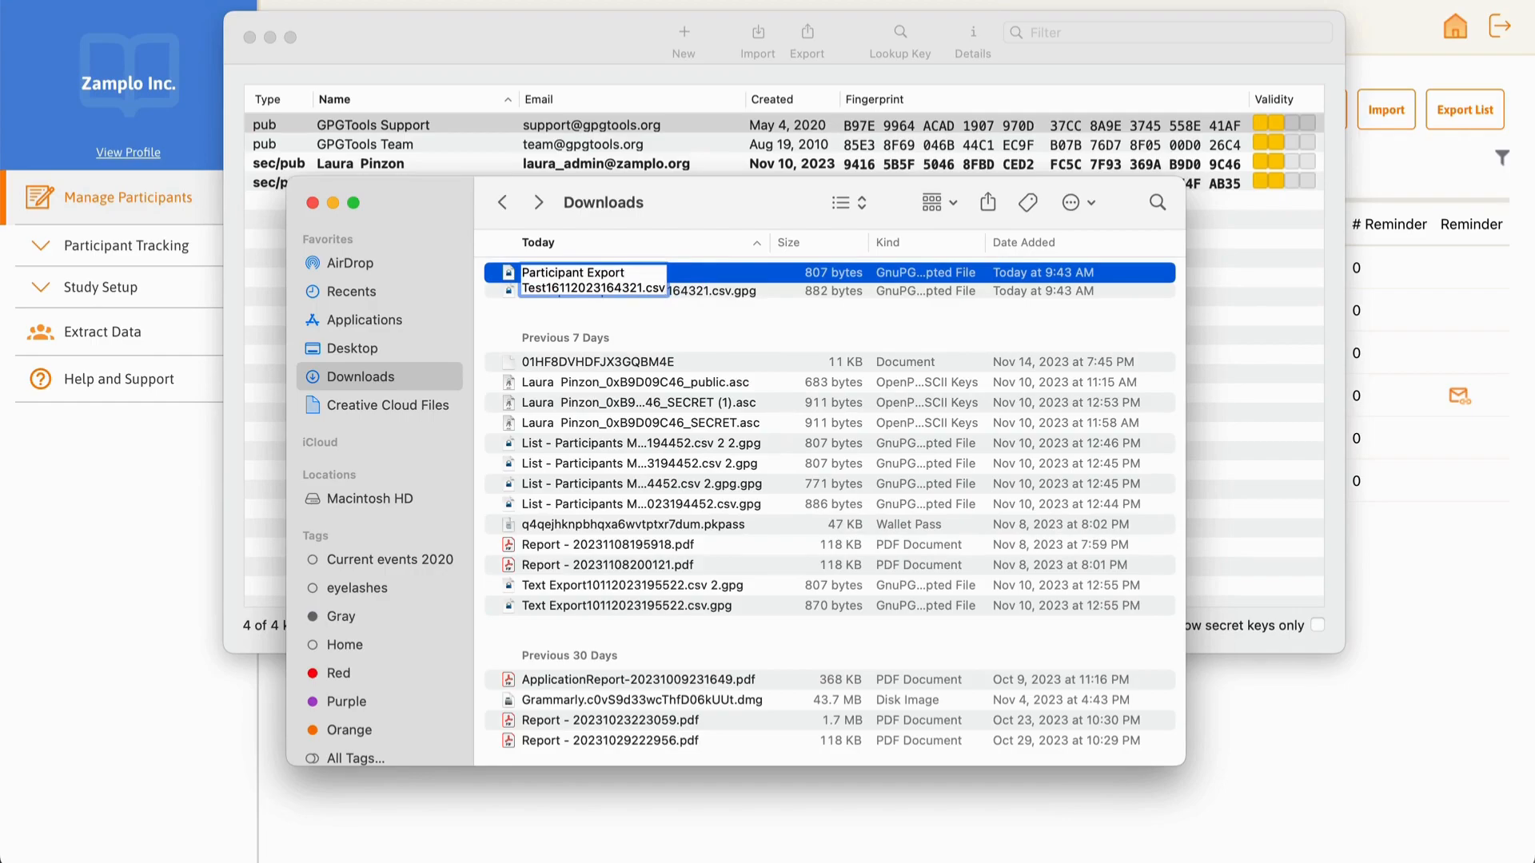
{"action": "key", "text": "Return"}
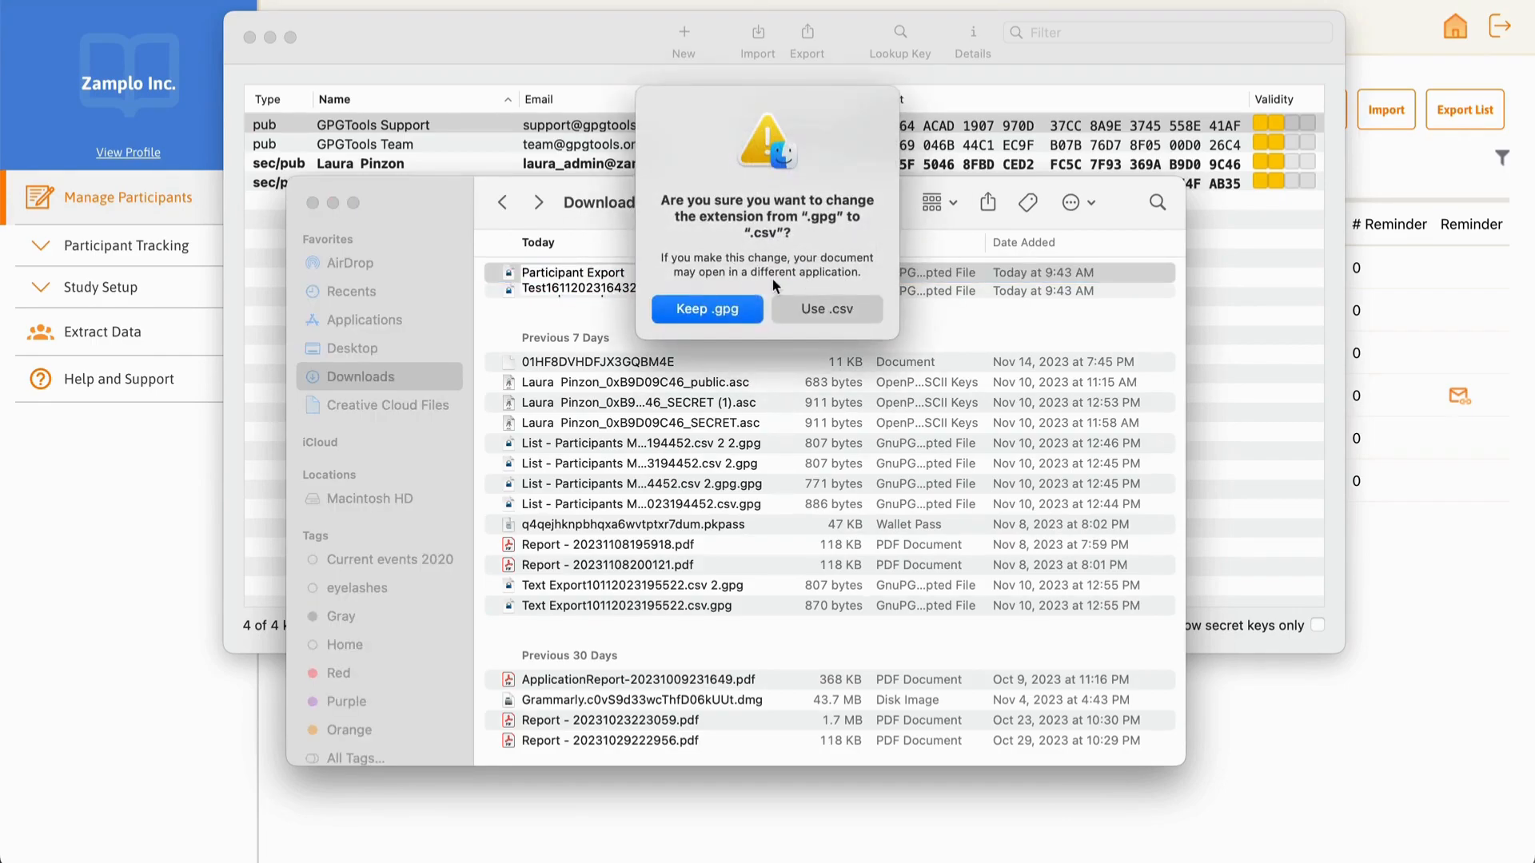
{"action": "left_click", "coordinate": [801, 313]}
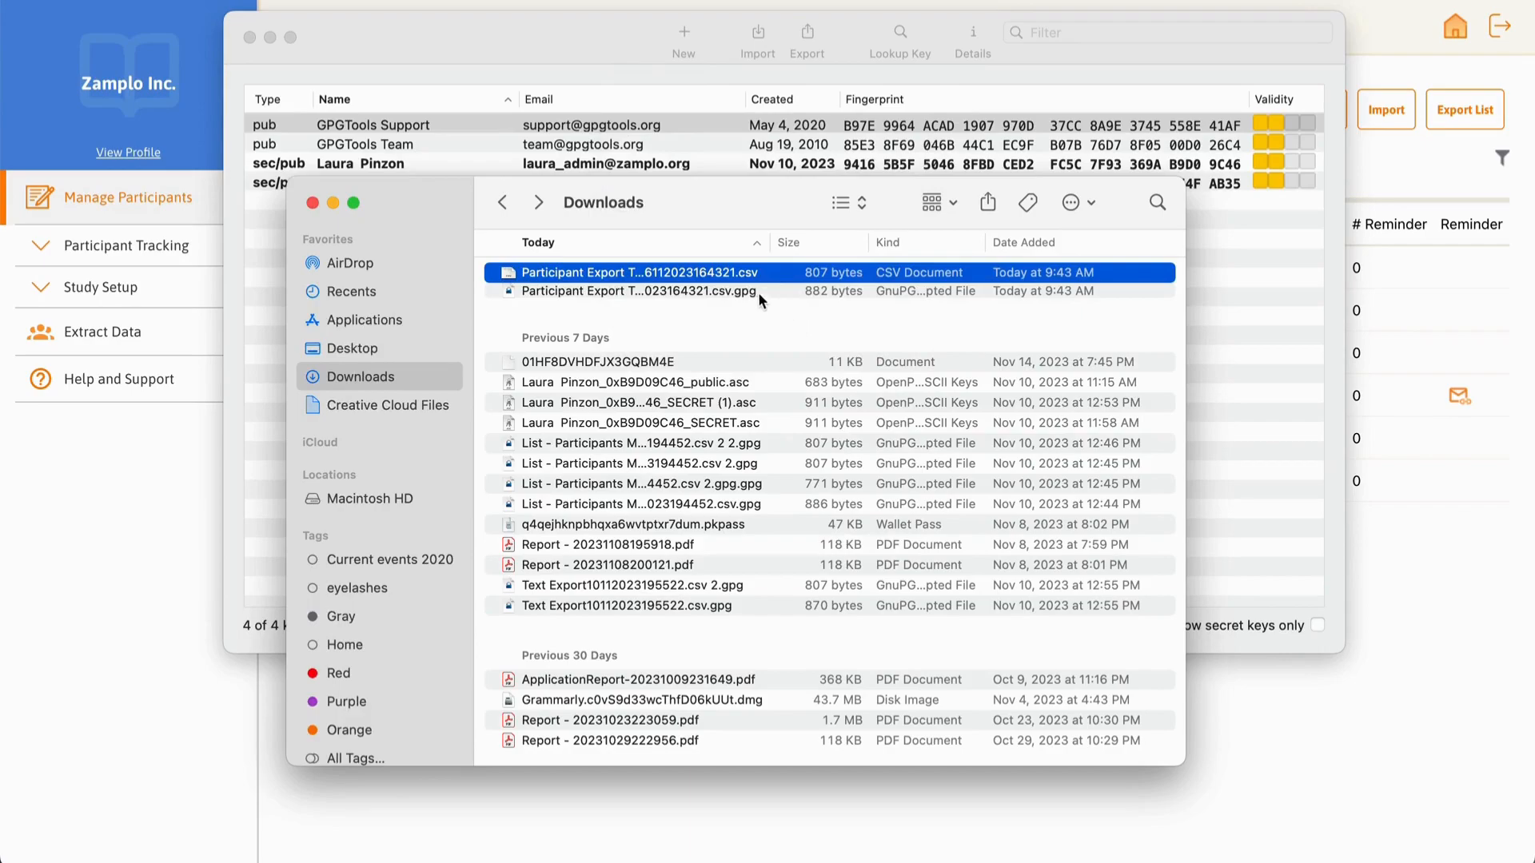
{"action": "double_click", "coordinate": [743, 272]}
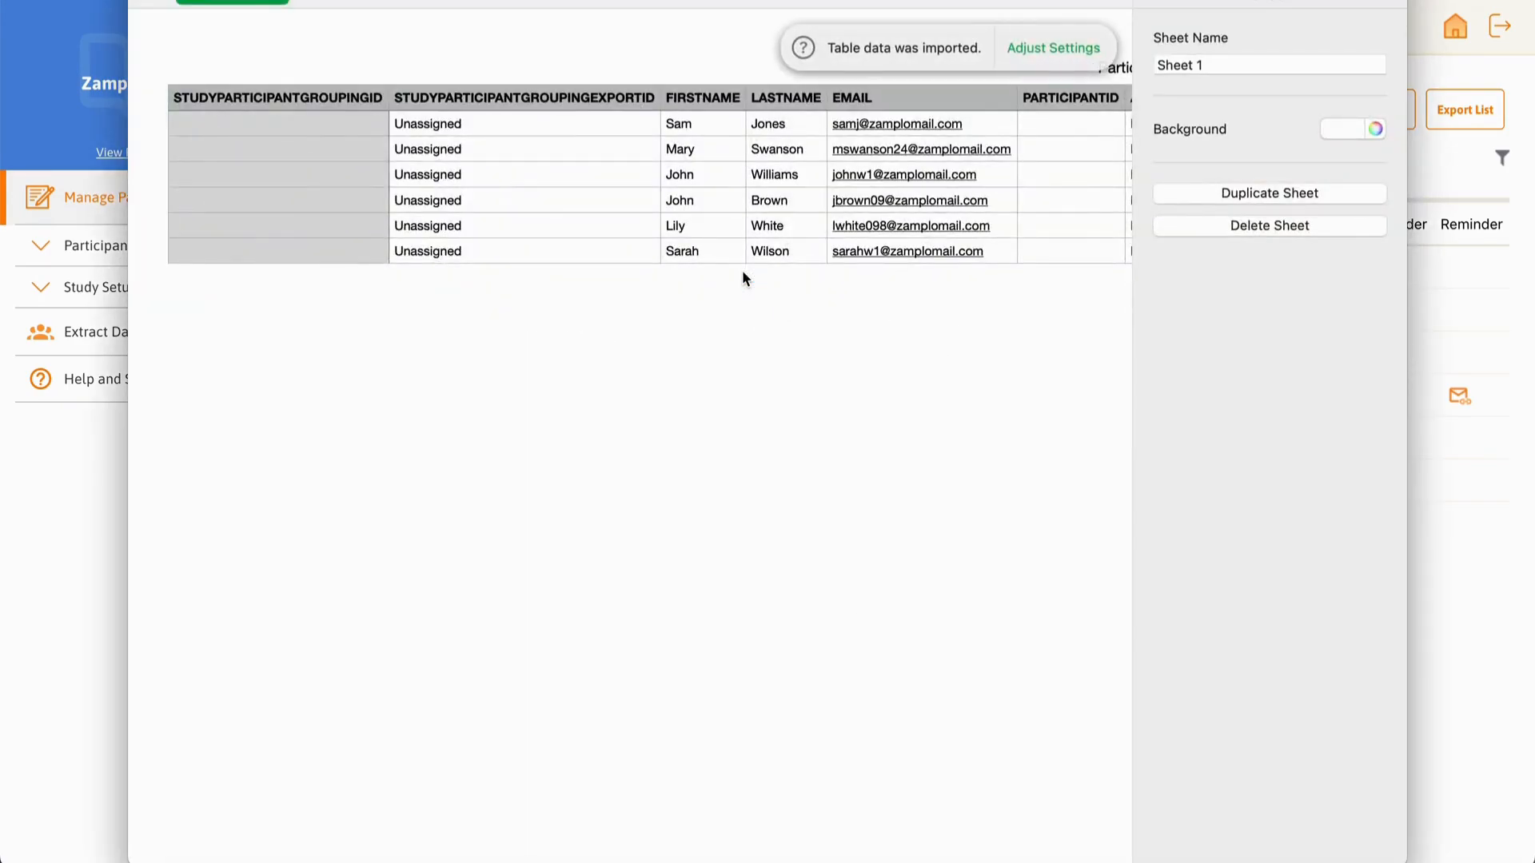
Step: Scroll right across the imported participant columns in the Numbers table
{"action": "scroll", "coordinate": [743, 272], "scroll_direction": "right", "scroll_amount": 5}
{"action": "scroll", "coordinate": [743, 273], "scroll_direction": "right", "scroll_amount": 10}
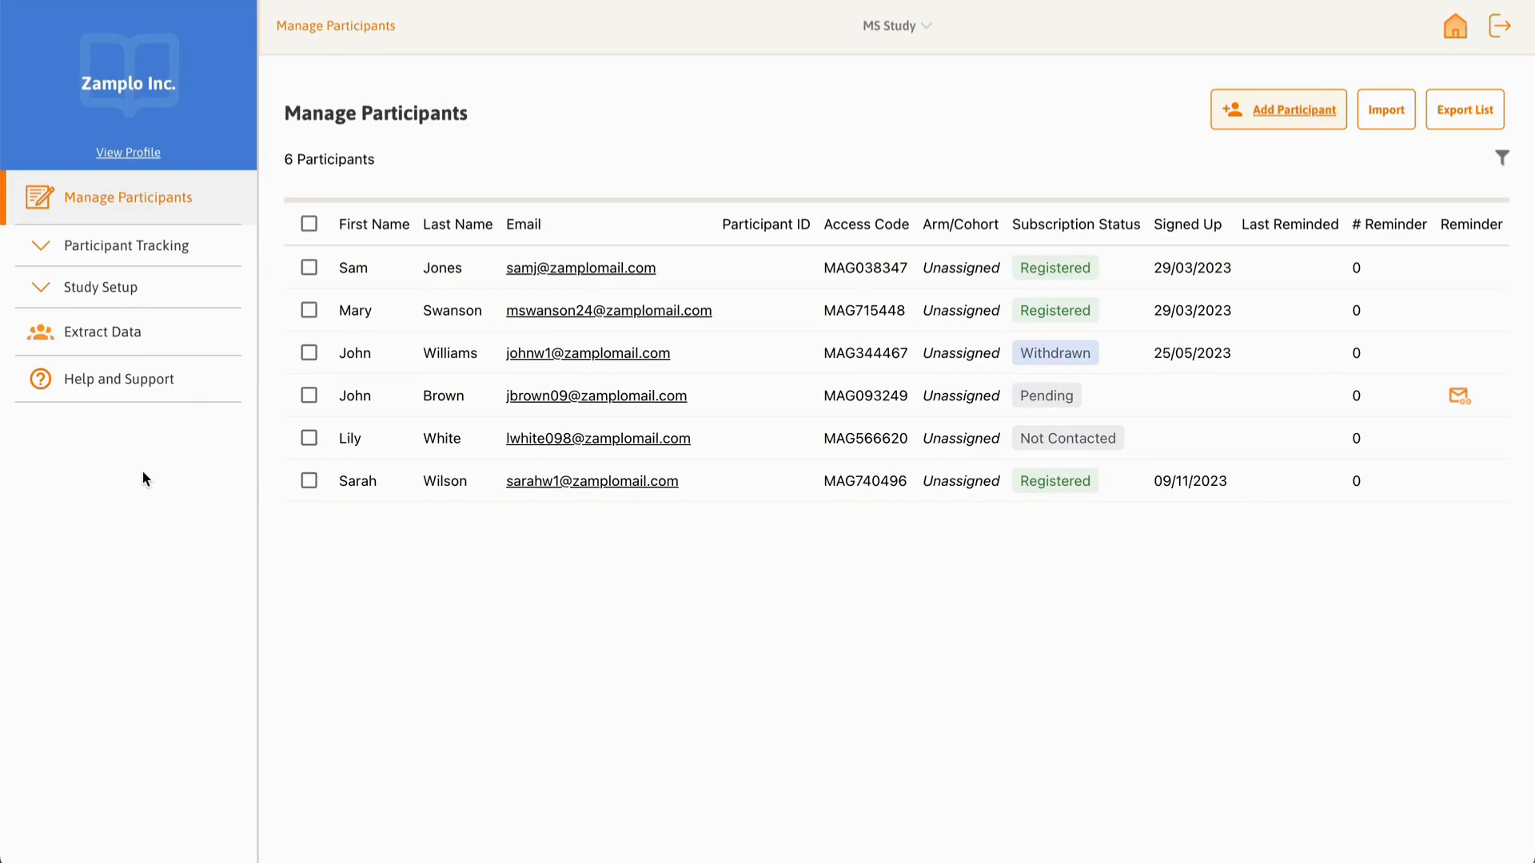
Step: Export the survey data as a zip named 'MS Study Data Extract', leaving out header rows
{"action": "left_click", "coordinate": [184, 346]}
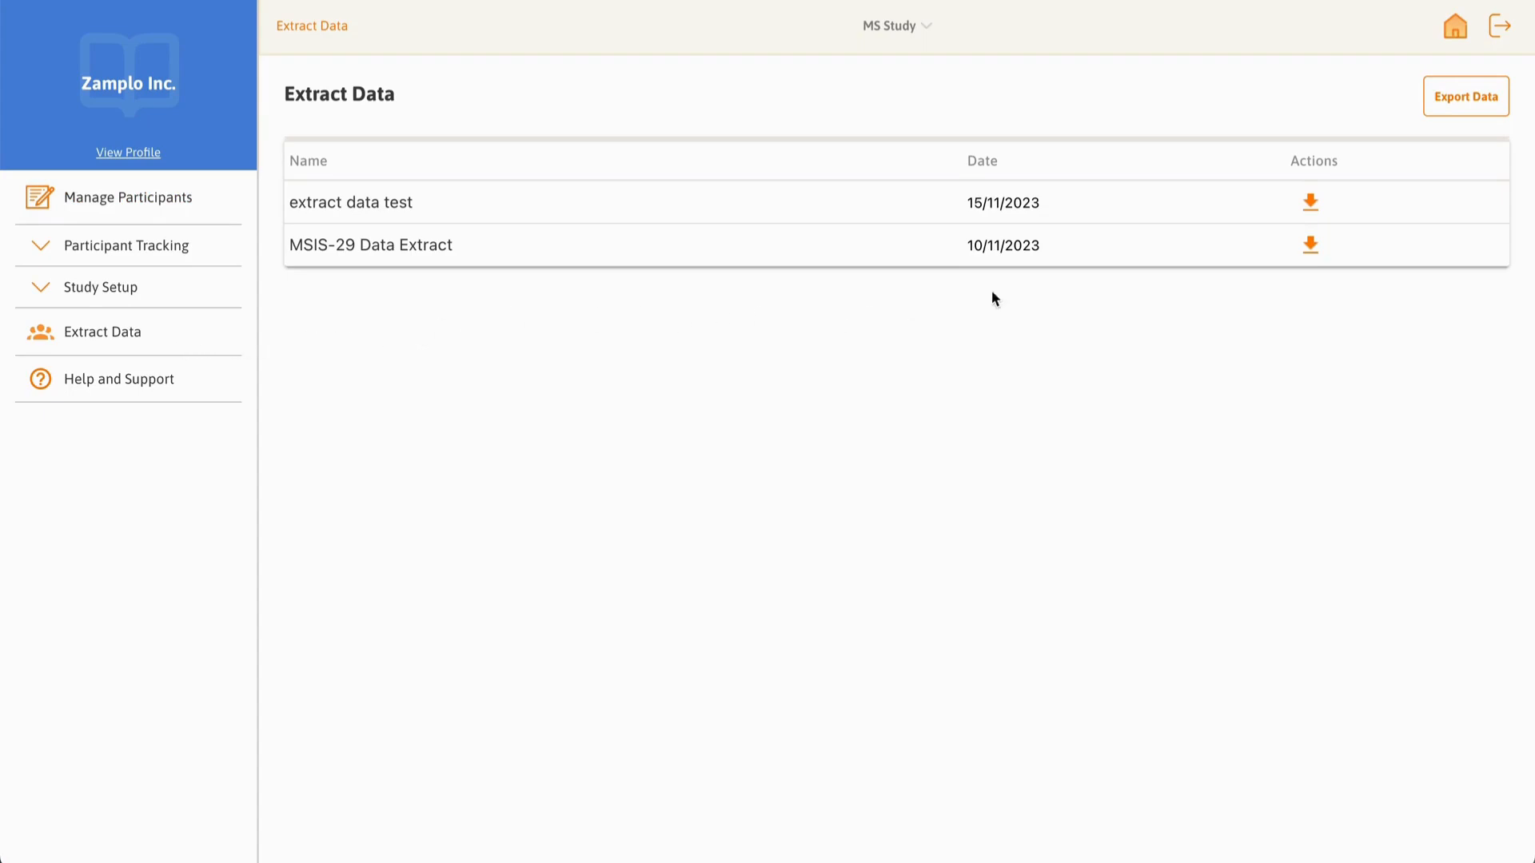
{"action": "left_click", "coordinate": [1486, 114]}
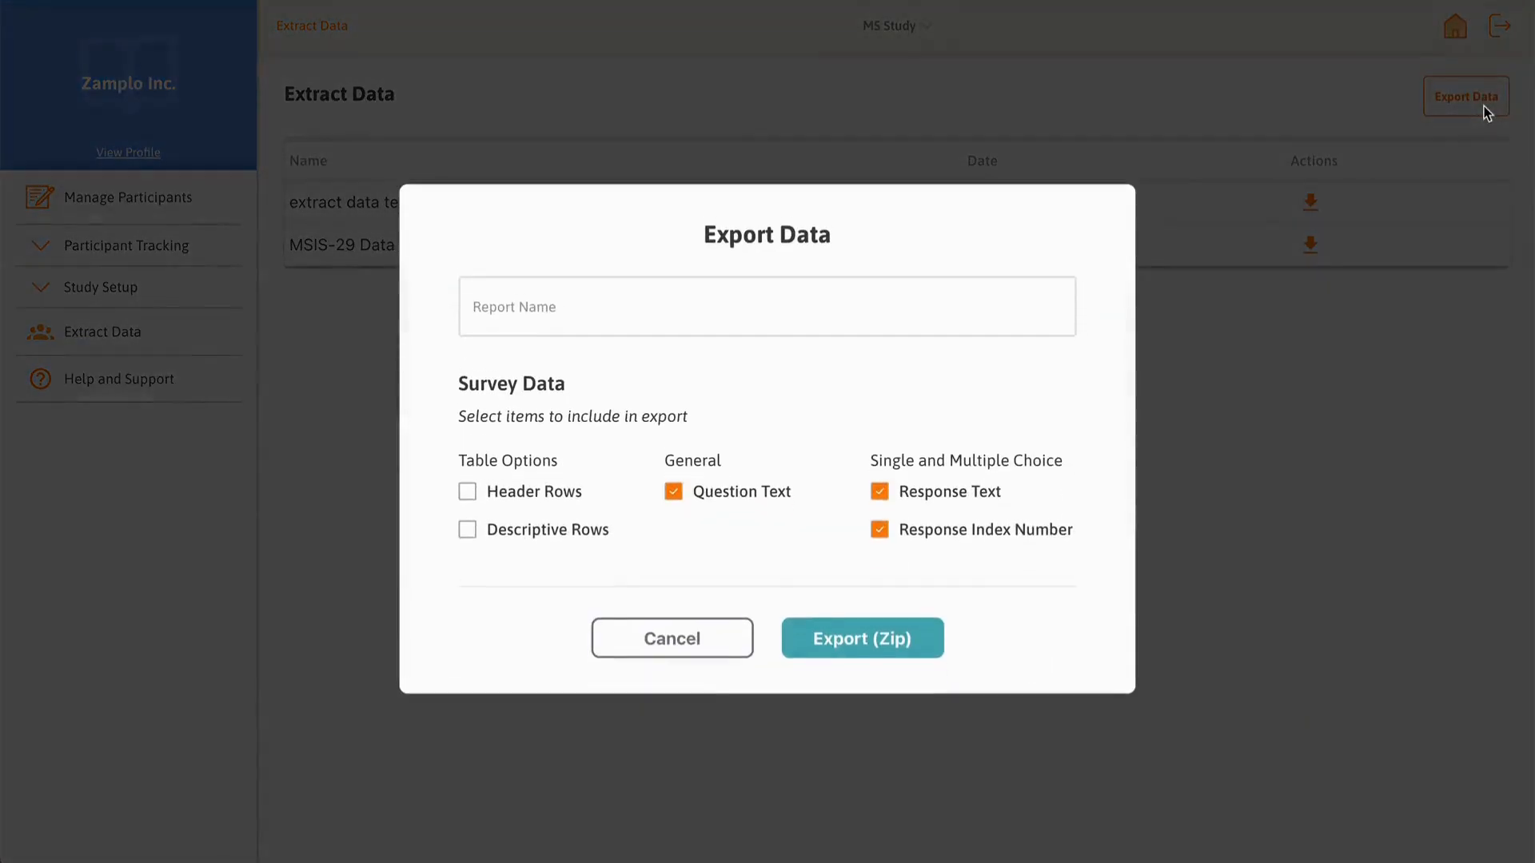
{"action": "left_click", "coordinate": [1012, 315]}
{"action": "type", "text": "MS Study Data Extract"}
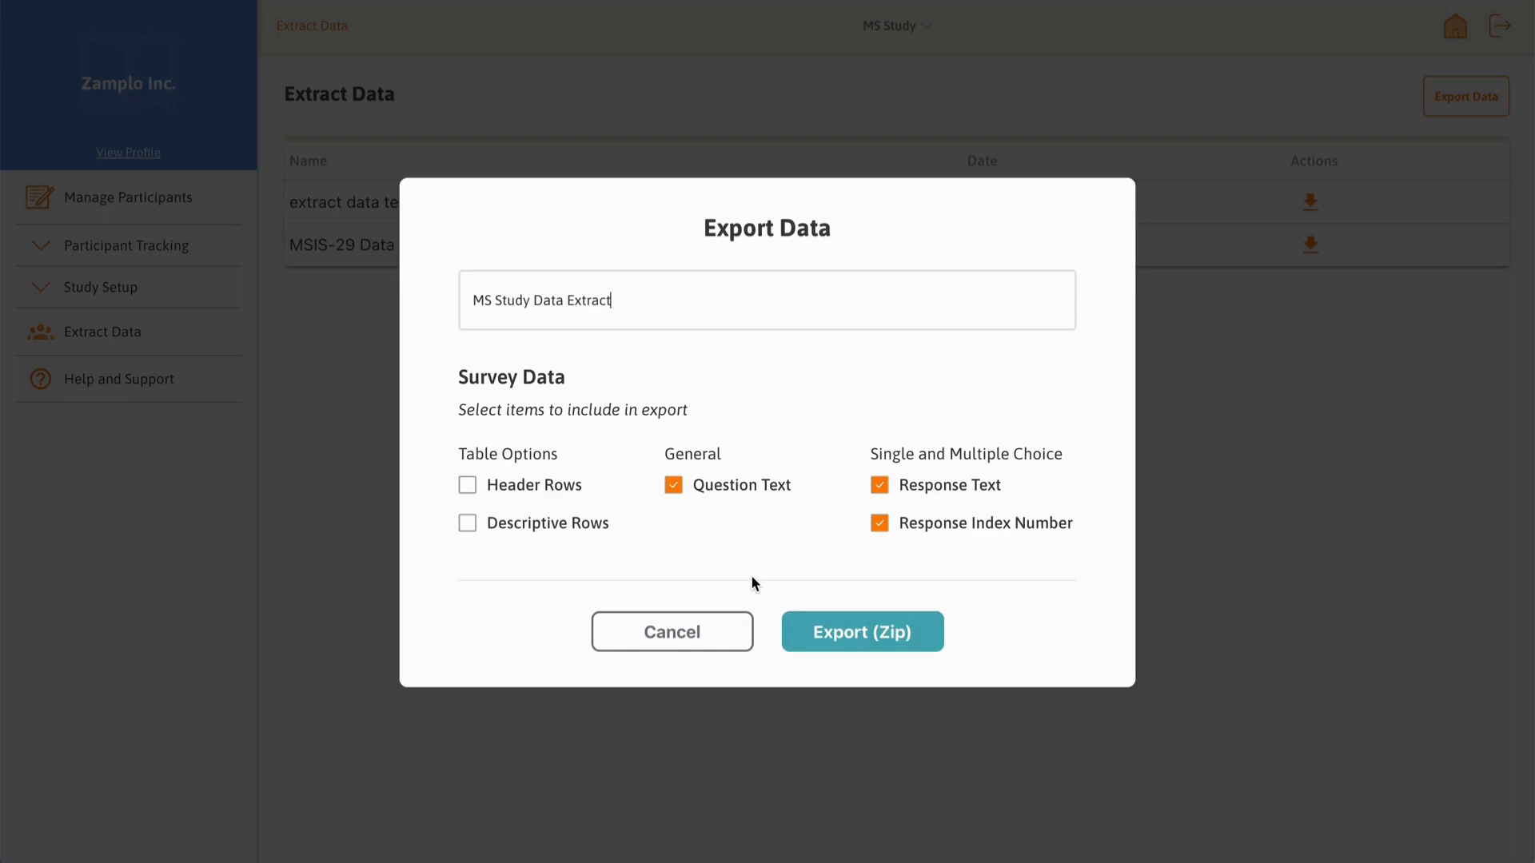
{"action": "left_click", "coordinate": [468, 487]}
{"action": "left_click", "coordinate": [803, 638]}
{"action": "left_click", "coordinate": [802, 631]}
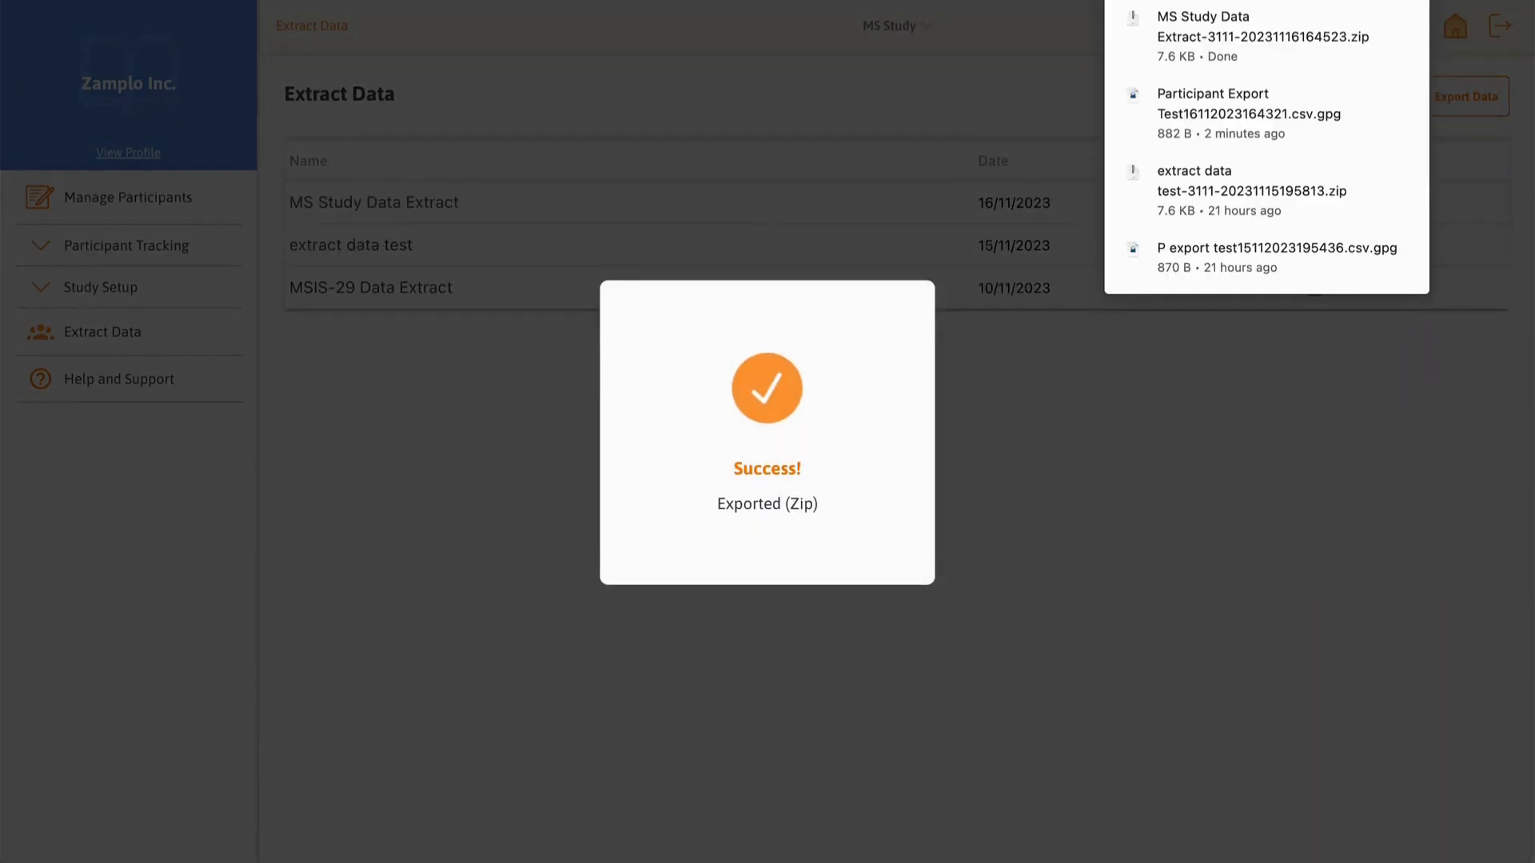
{"action": "mouse_move", "coordinate": [494, 860]}
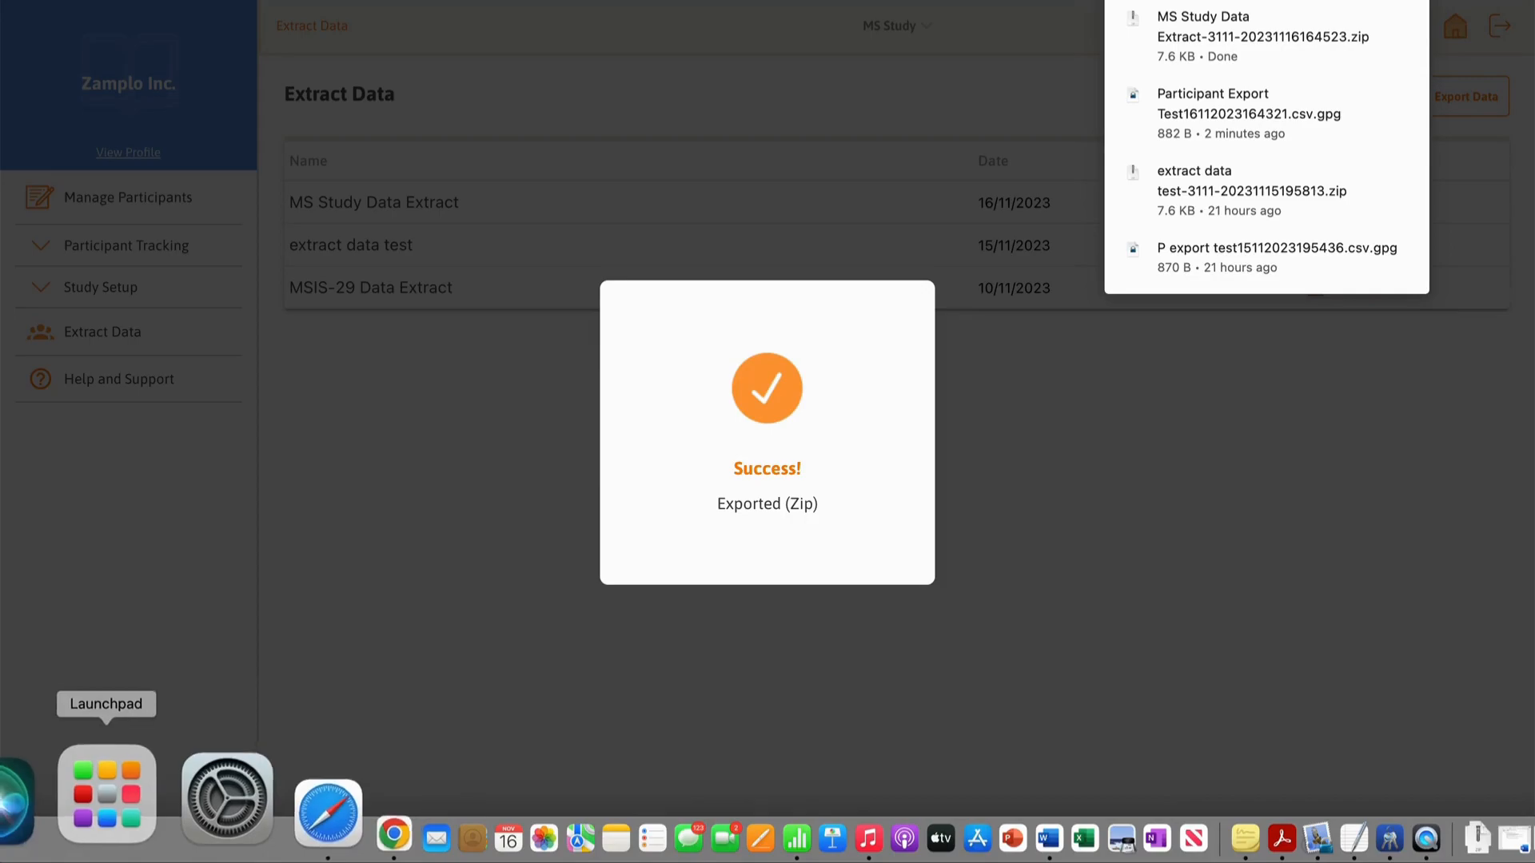
Step: Unzip the downloaded MS Study Data Extract and open the extracted folder
{"action": "left_click", "coordinate": [12, 803]}
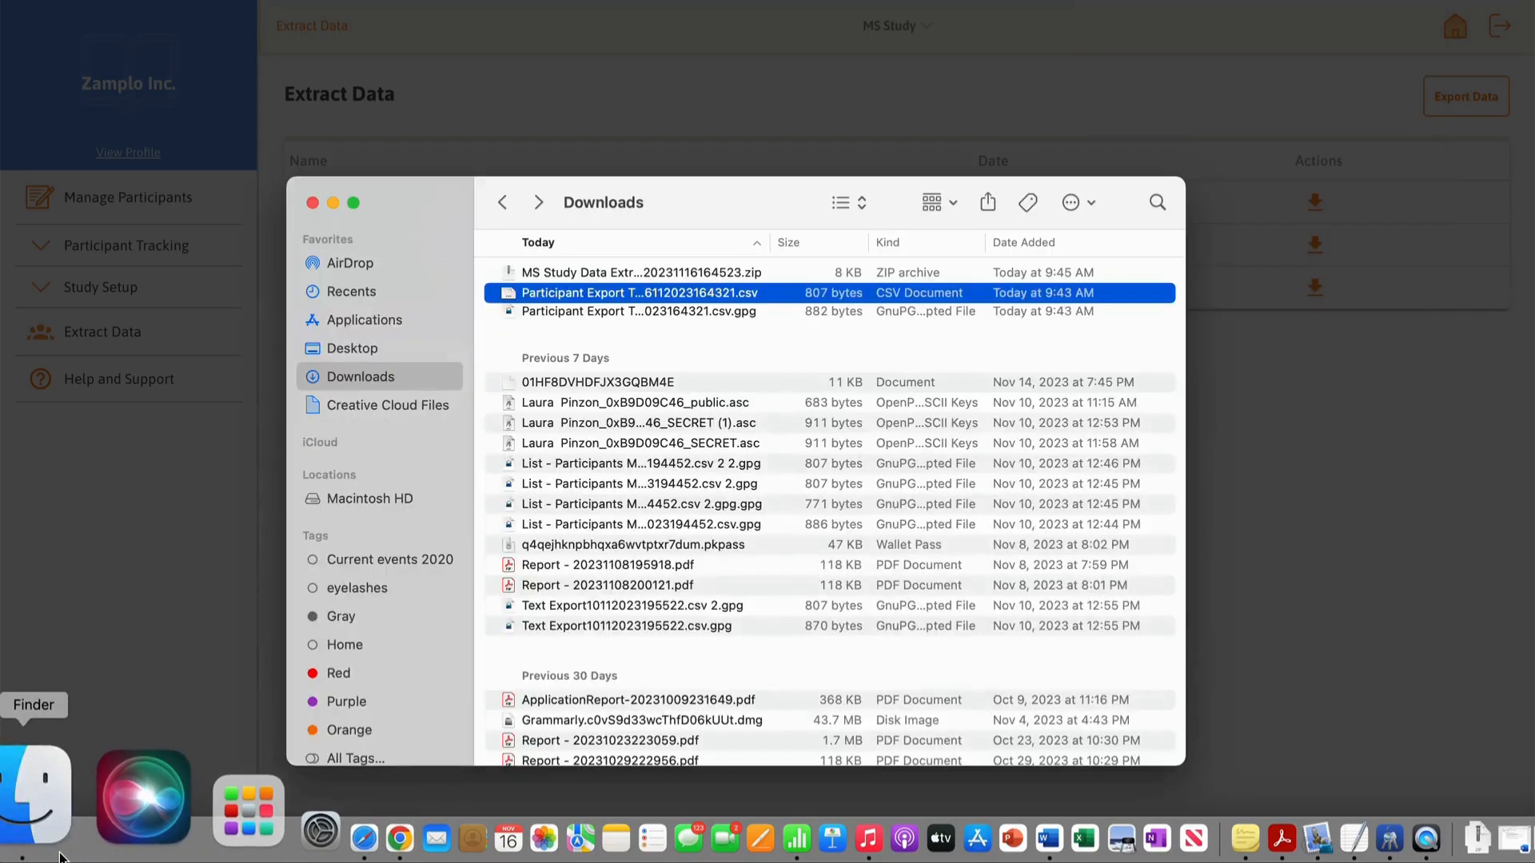
{"action": "double_click", "coordinate": [626, 273]}
{"action": "left_click", "coordinate": [625, 272]}
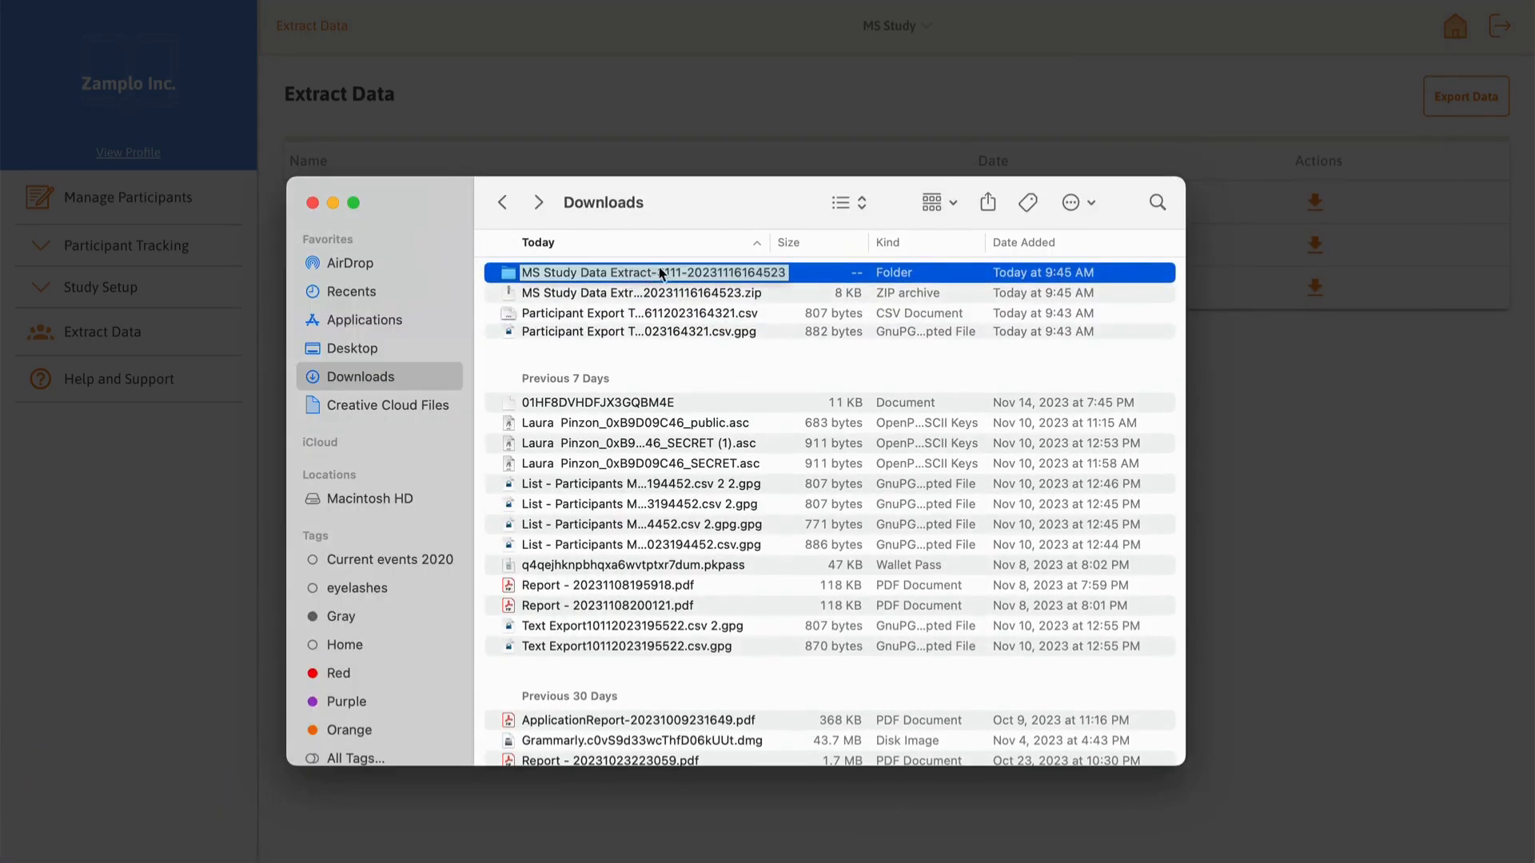
{"action": "double_click", "coordinate": [793, 271]}
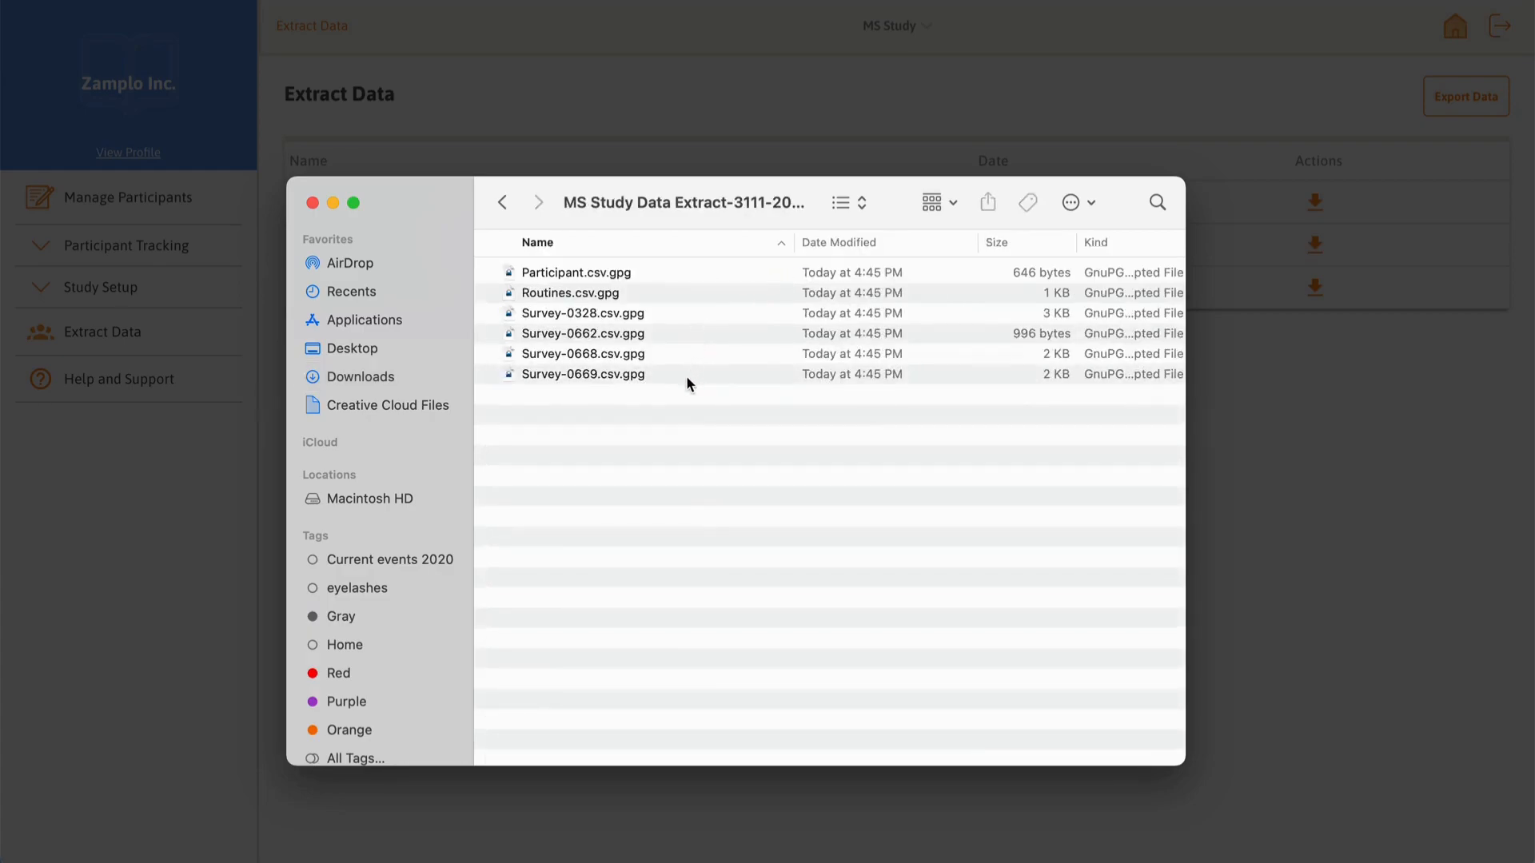
Step: Decrypt Survey-0328.csv.gpg, reveal the decrypted Survey-0328.csv and drag it toward Numbers
{"action": "double_click", "coordinate": [696, 315]}
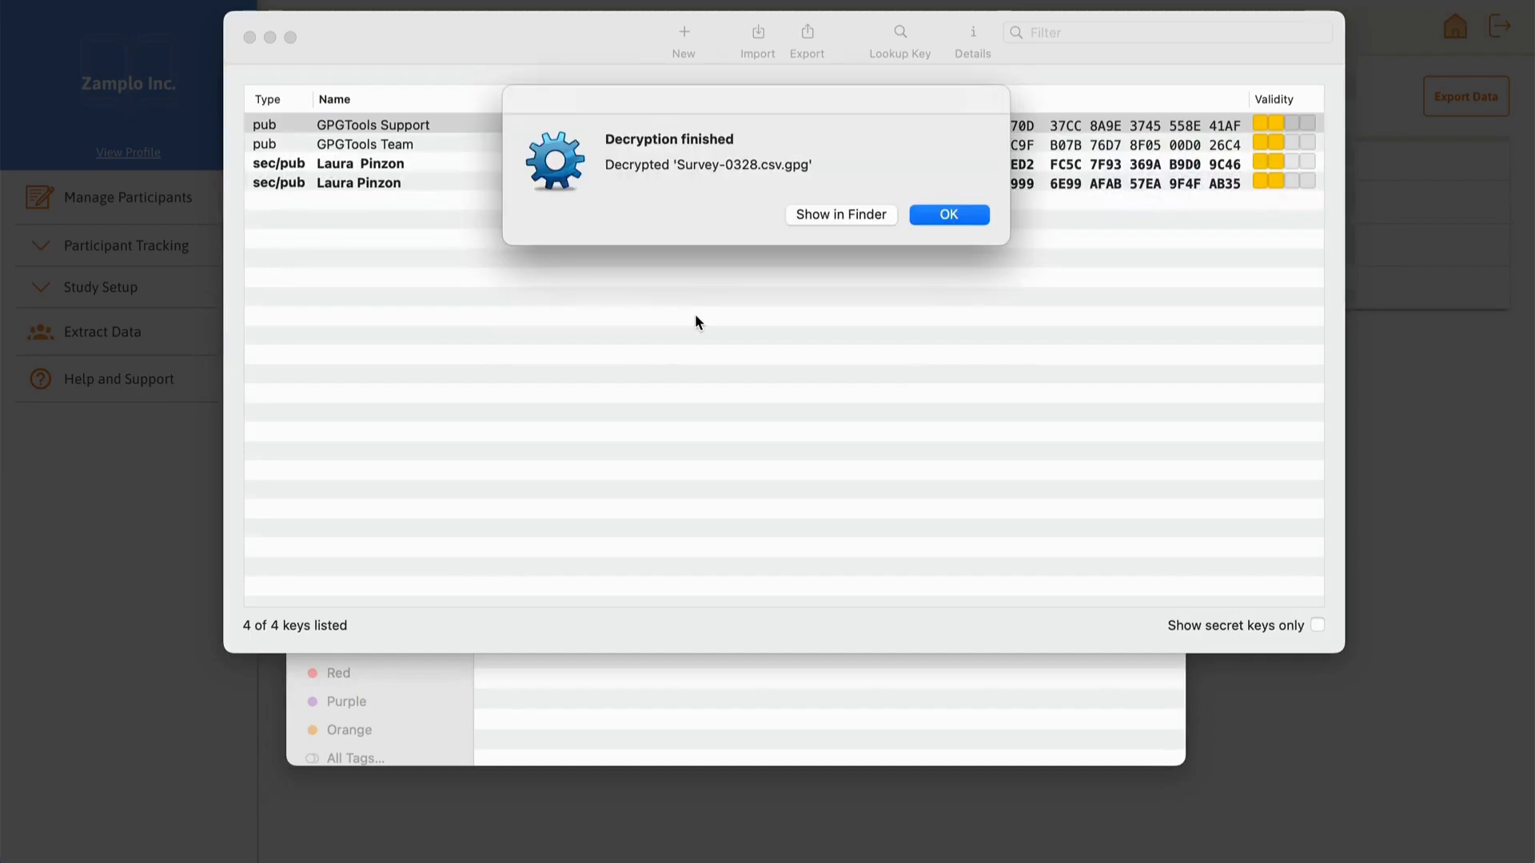
{"action": "left_click", "coordinate": [841, 214]}
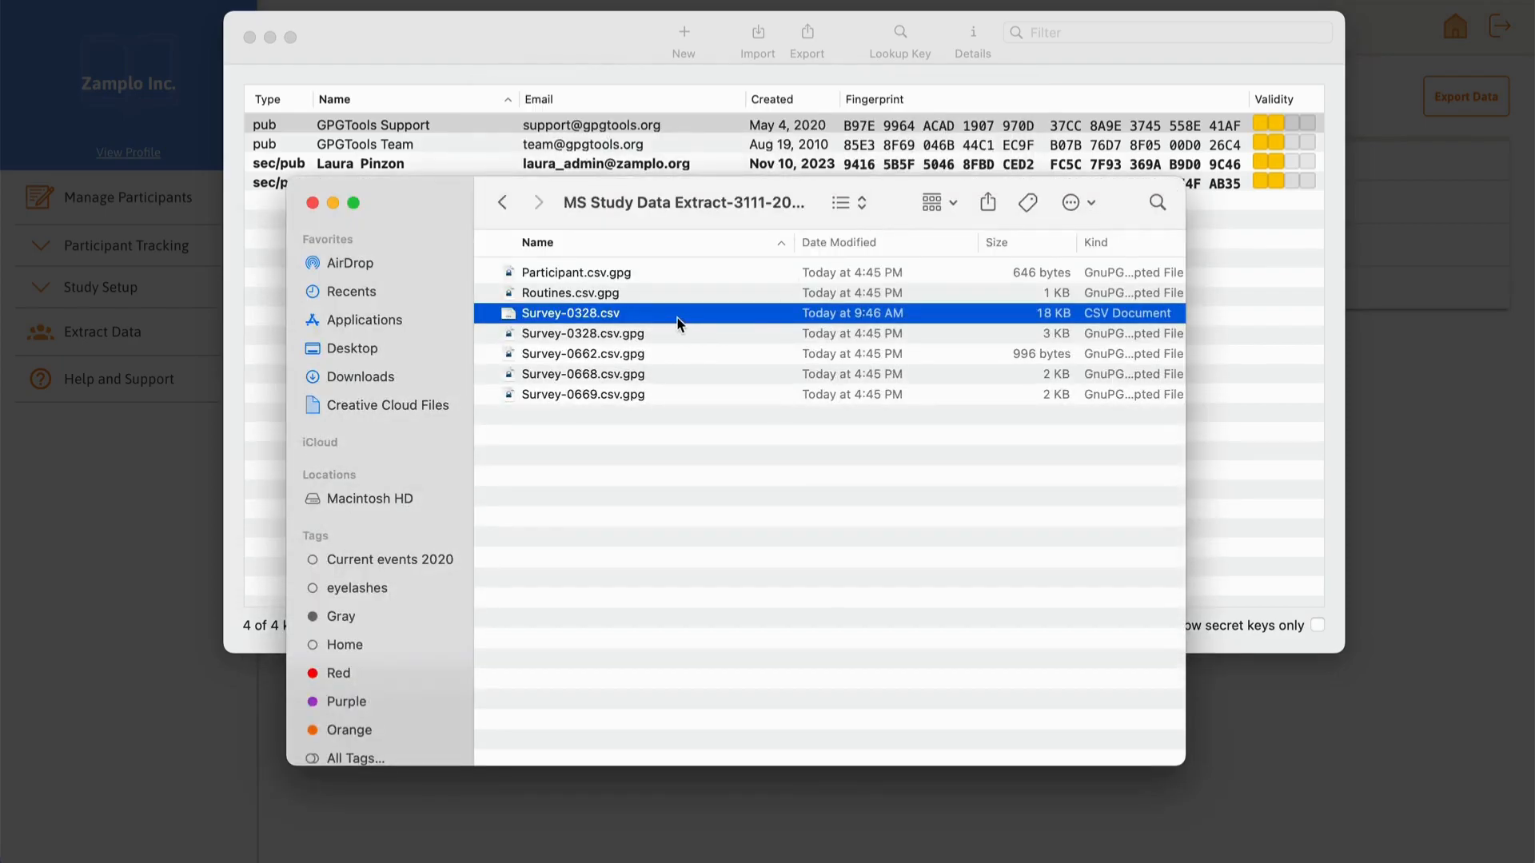
{"action": "left_click_drag", "start_coordinate": [678, 314], "coordinate": [677, 315]}
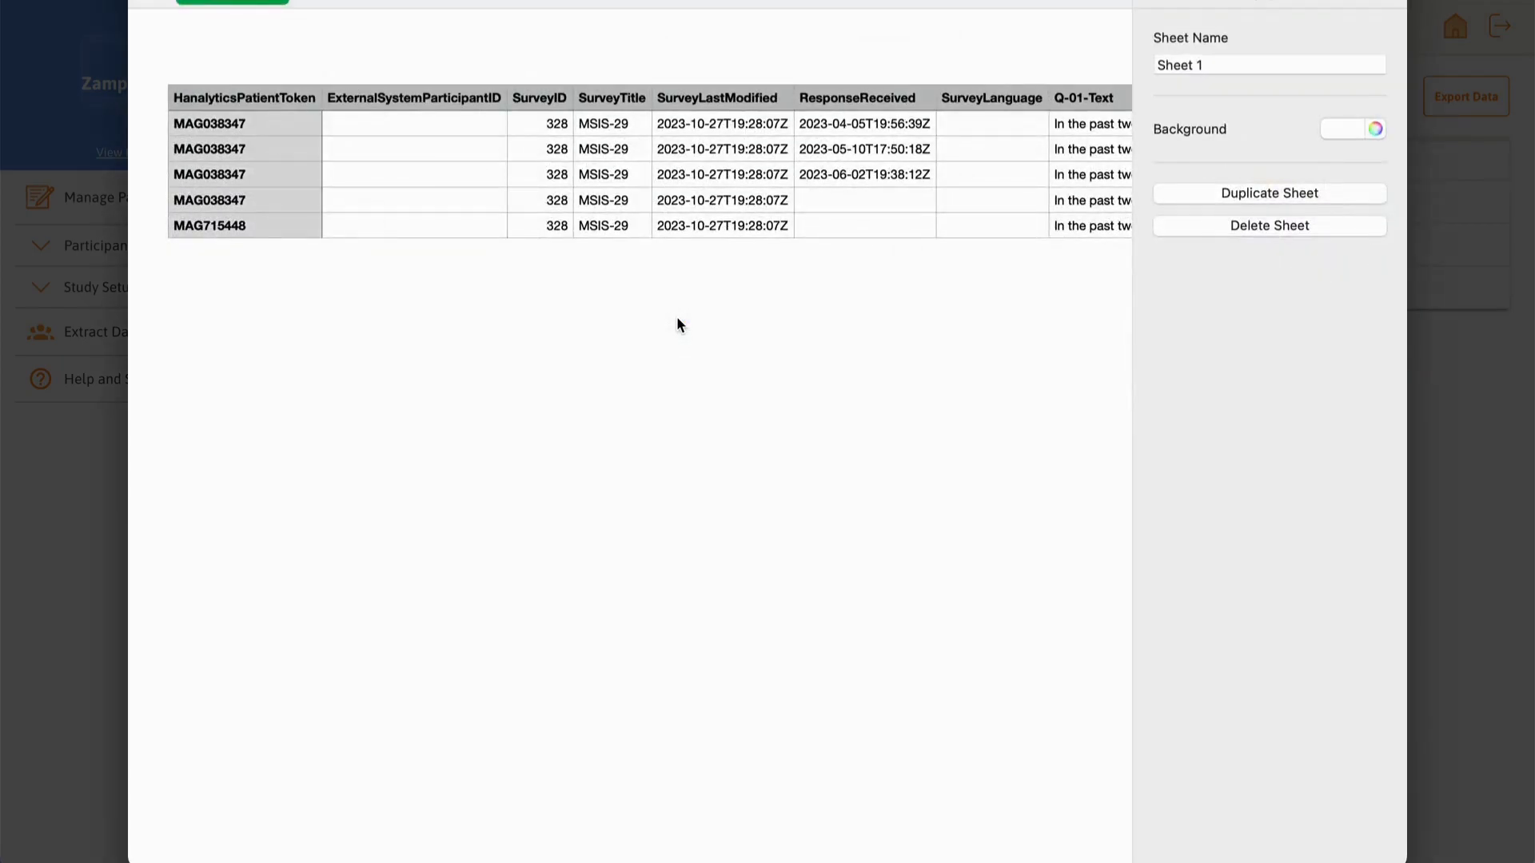
Step: Scroll right through the Survey-0328 MSIS-29 question and response columns
{"action": "scroll", "coordinate": [677, 320], "scroll_direction": "right", "scroll_amount": 8}
{"action": "scroll", "coordinate": [676, 324], "scroll_direction": "right", "scroll_amount": 20}
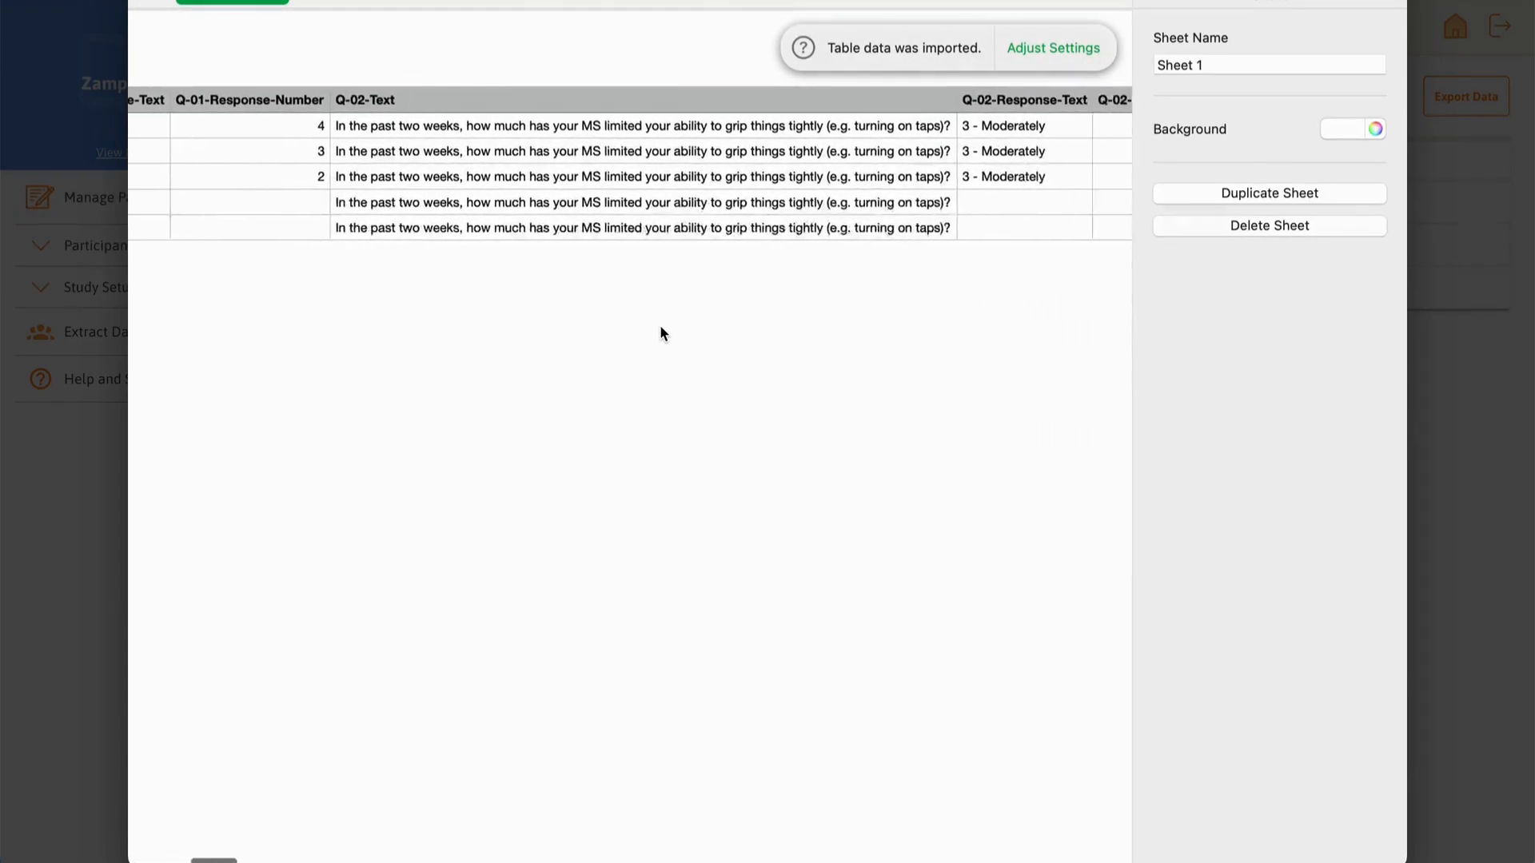